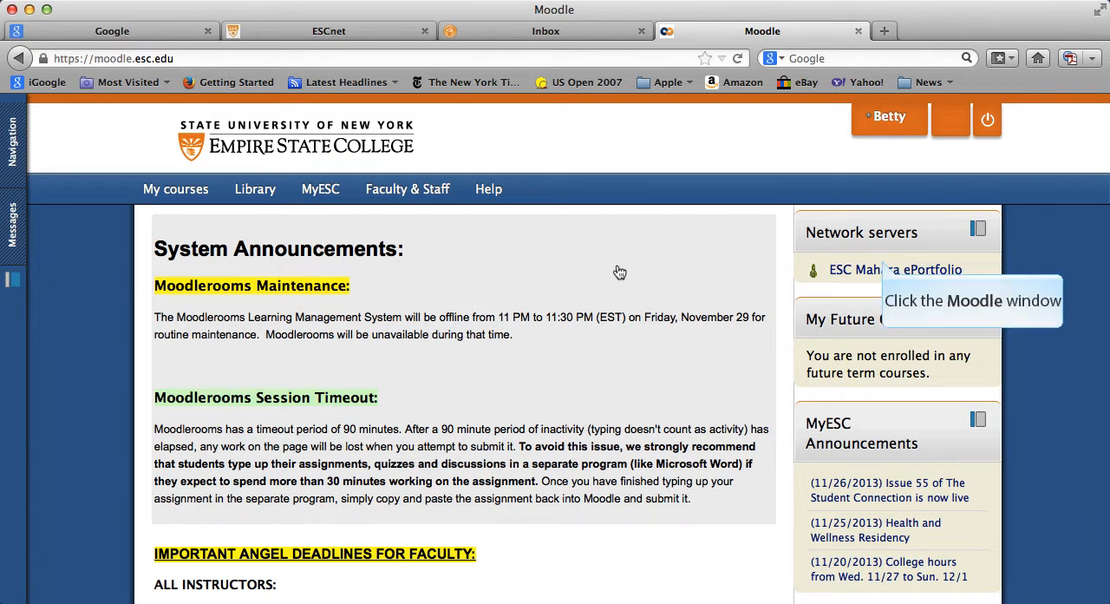
- Go from Moodle to the ESC Mahara ePortfolio and look through the account owner's profile page
{"action": "left_click", "coordinate": [883, 265]}
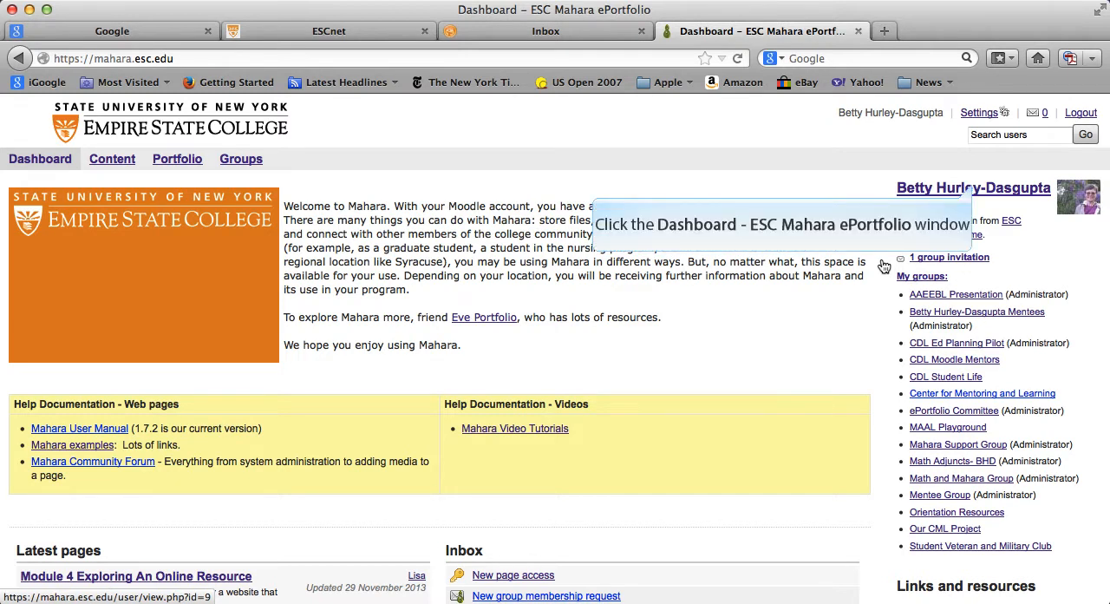
{"action": "left_click", "coordinate": [974, 188]}
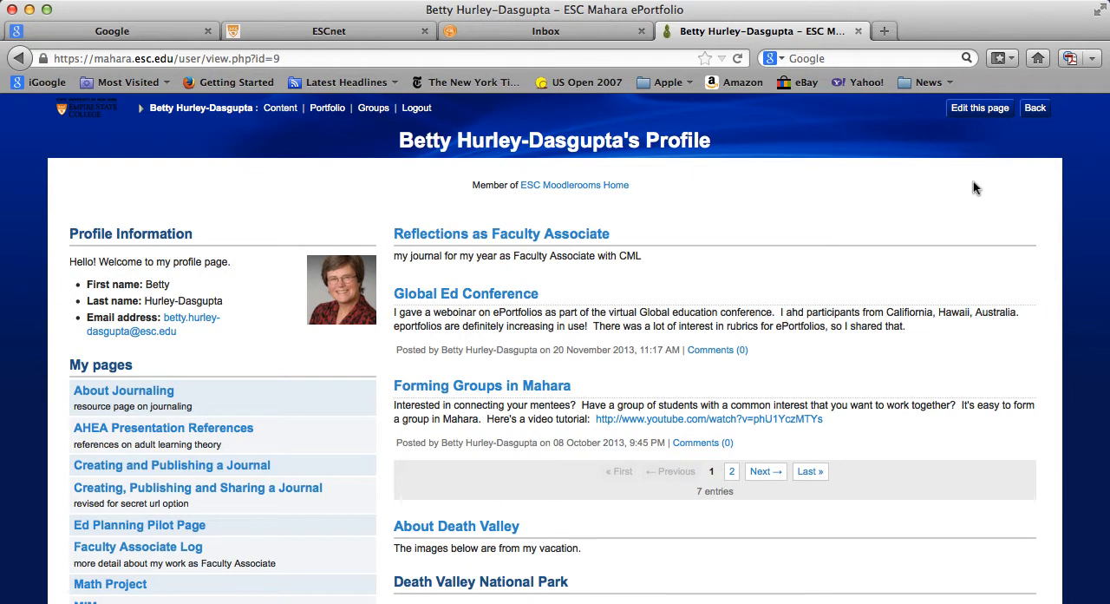
{"action": "scroll", "coordinate": [974, 188], "scroll_direction": "down", "scroll_amount": 3}
{"action": "scroll", "coordinate": [973, 186], "scroll_direction": "down", "scroll_amount": 5}
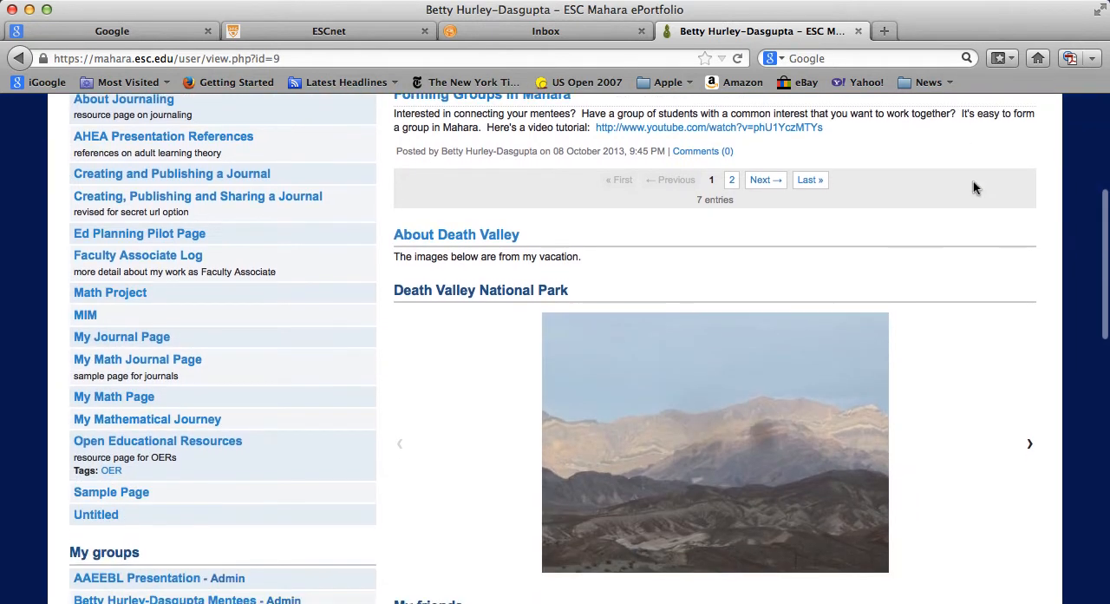
{"action": "scroll", "coordinate": [973, 181], "scroll_direction": "down", "scroll_amount": 2}
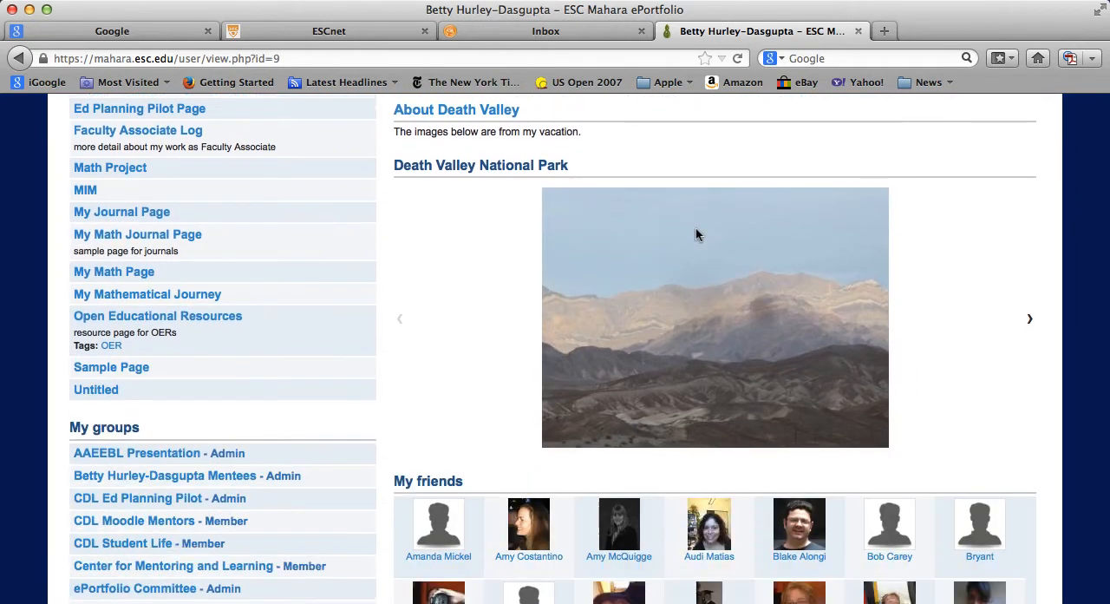
- Open My Math Page from the profile's list of pages and start editing its content
{"action": "scroll", "coordinate": [520, 448], "scroll_direction": "up", "scroll_amount": 1}
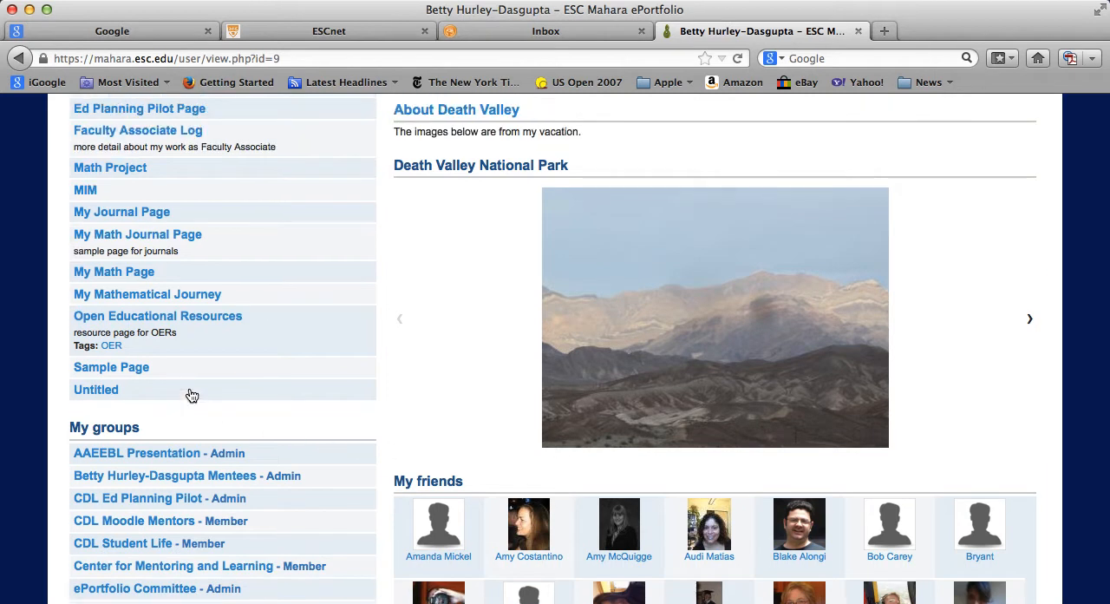
{"action": "left_click", "coordinate": [113, 272]}
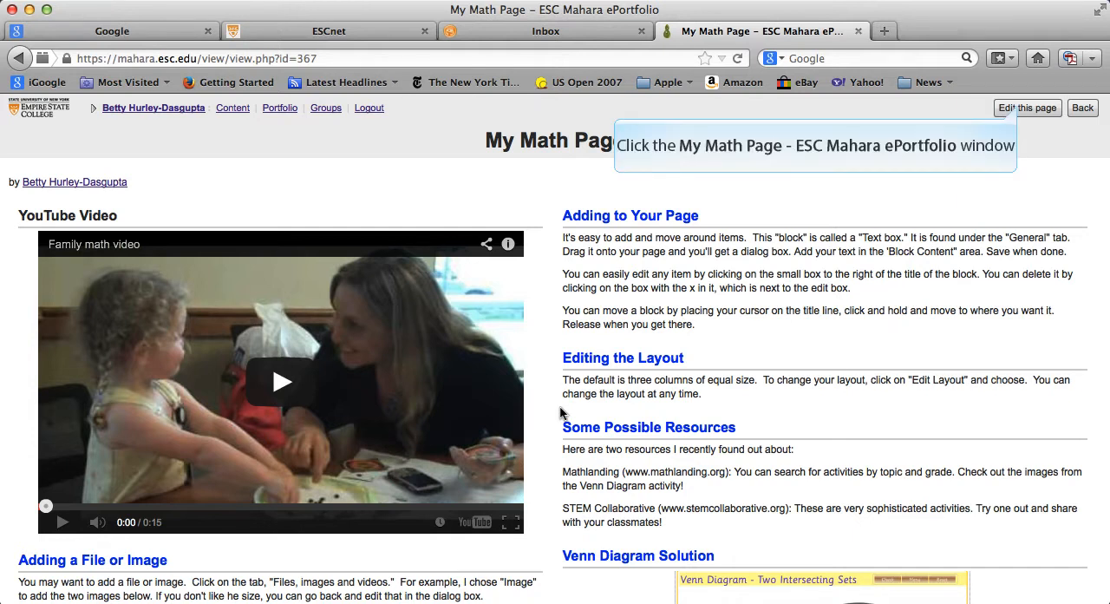
{"action": "left_click", "coordinate": [1021, 108]}
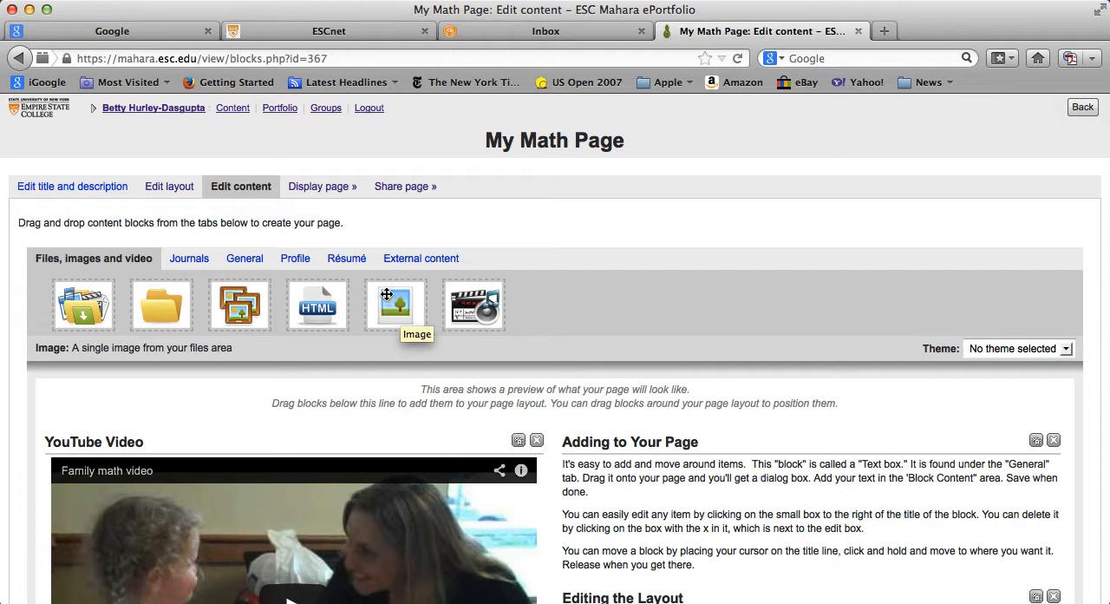
- Add an Image block above Adding to Your Page, accept the file upload terms, and save it without choosing an image
{"action": "left_click_drag", "start_coordinate": [387, 295], "coordinate": [637, 468]}
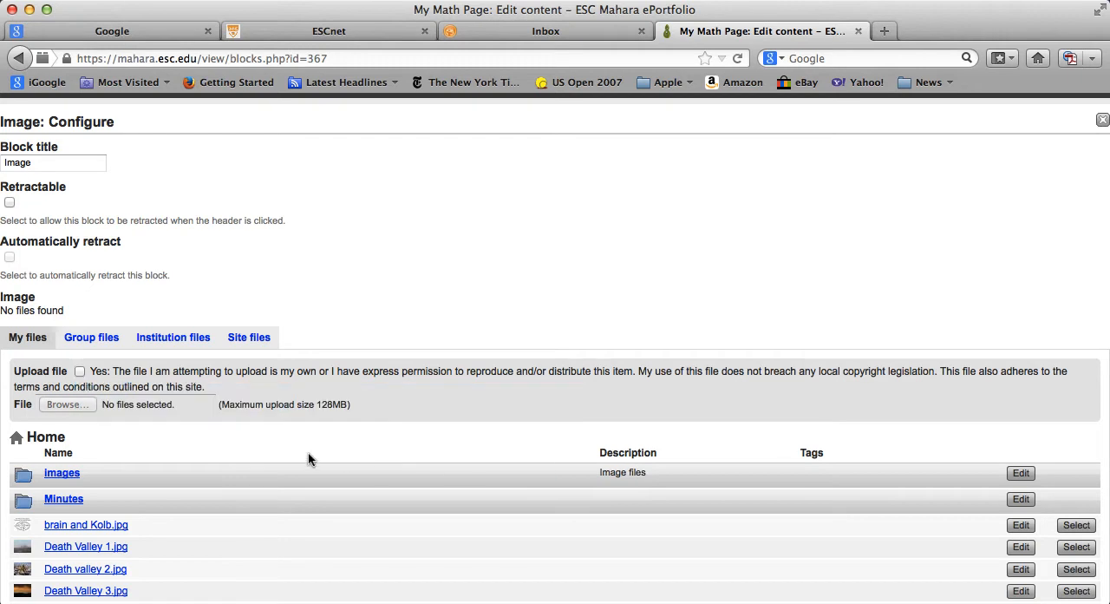
{"action": "left_click", "coordinate": [79, 372]}
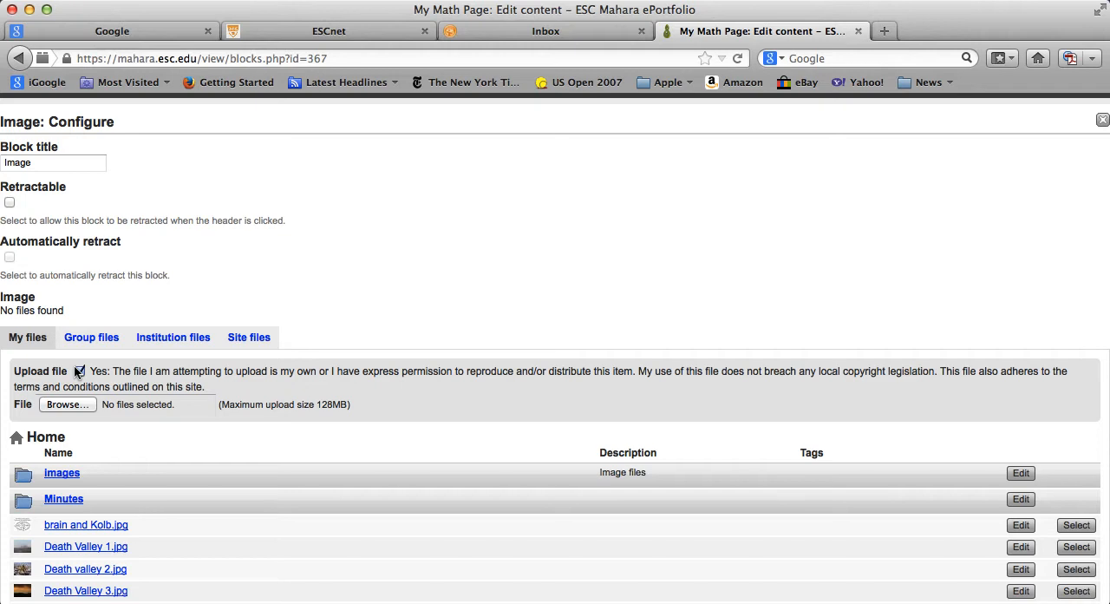
{"action": "scroll", "coordinate": [78, 371], "scroll_direction": "down", "scroll_amount": 10}
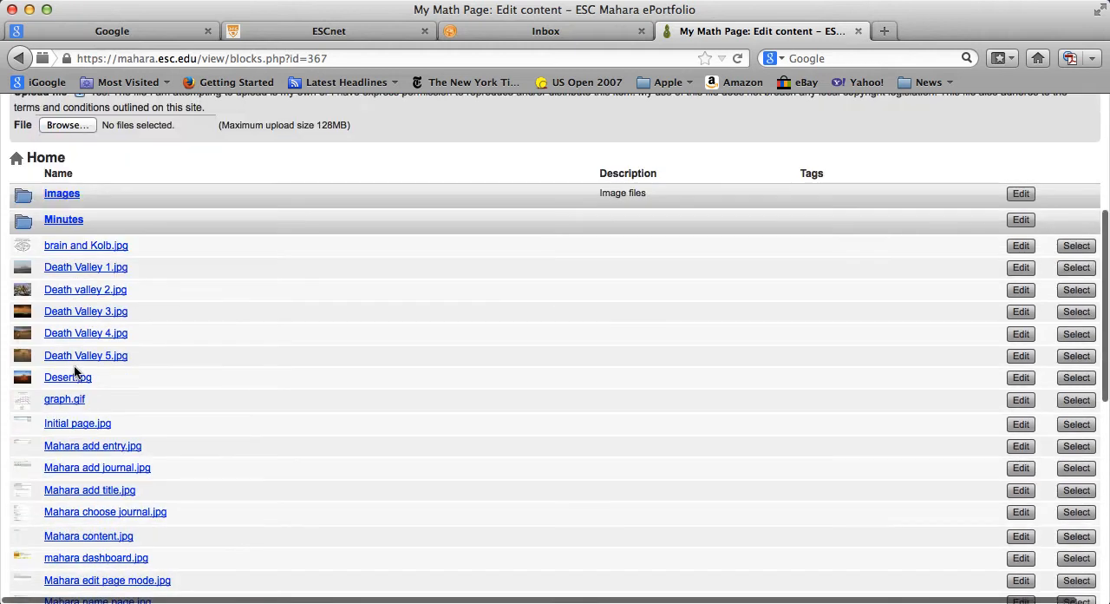
{"action": "scroll", "coordinate": [360, 372], "scroll_direction": "down", "scroll_amount": 12}
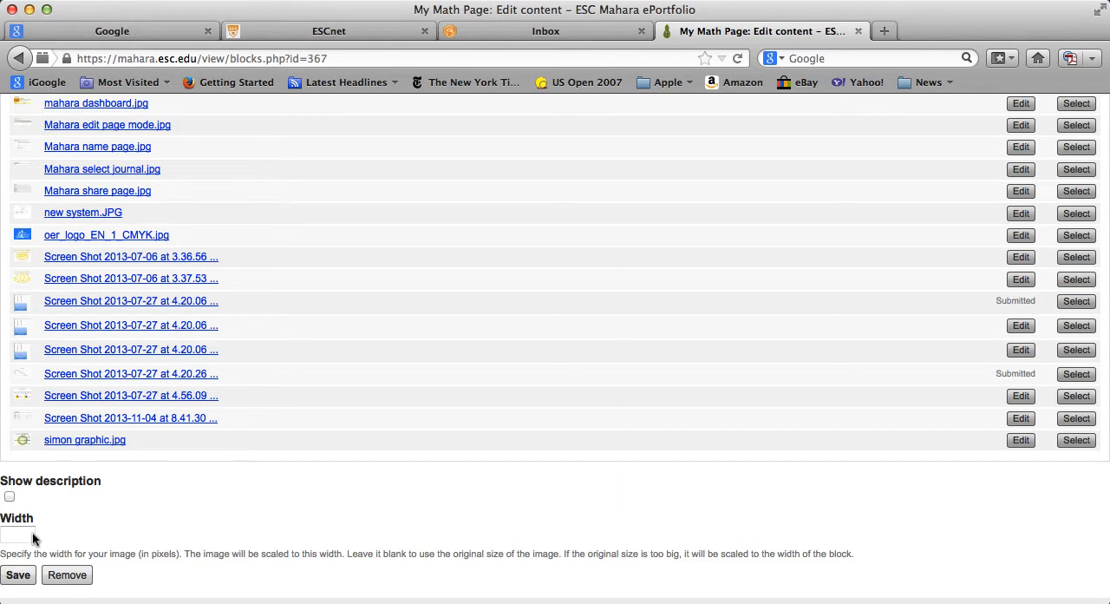
{"action": "left_click", "coordinate": [17, 576]}
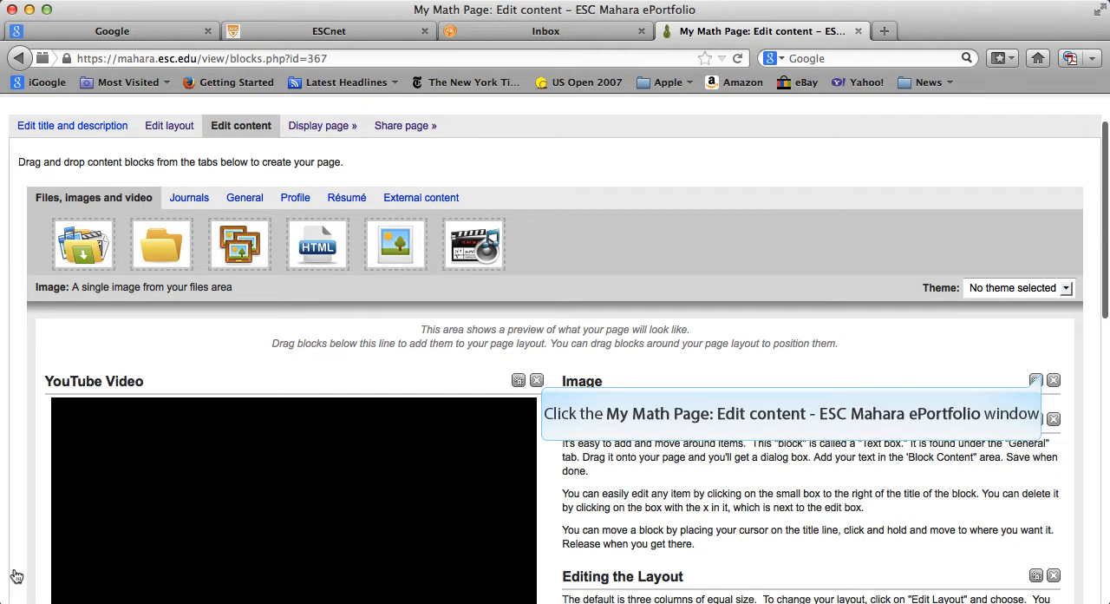
- Delete the empty Image block from My Math Page
{"action": "left_click", "coordinate": [1053, 380]}
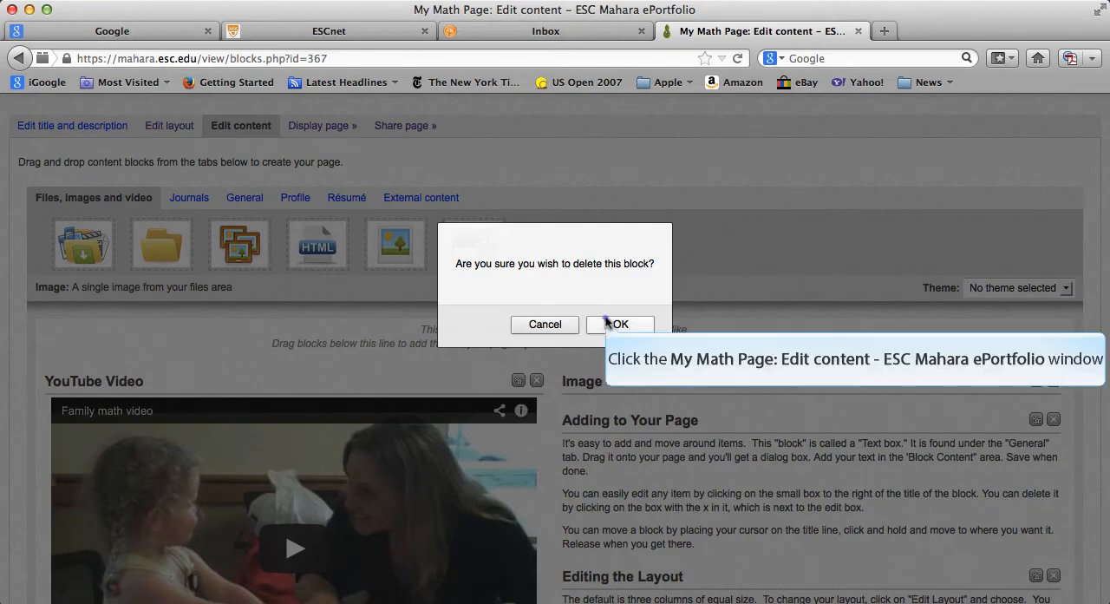
{"action": "left_click", "coordinate": [645, 324]}
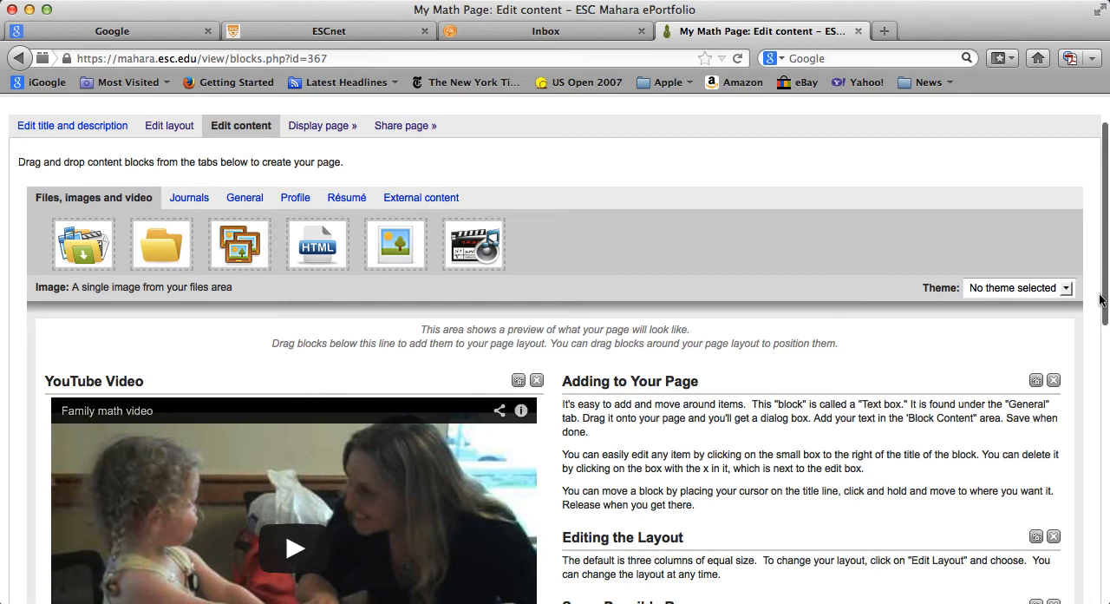
- Add an External media block above the YouTube Video block and remove it from its configuration without entering a URL
{"action": "left_click_drag", "start_coordinate": [1100, 299], "coordinate": [1080, 491]}
{"action": "scroll", "coordinate": [1080, 491], "scroll_direction": "down", "scroll_amount": 1}
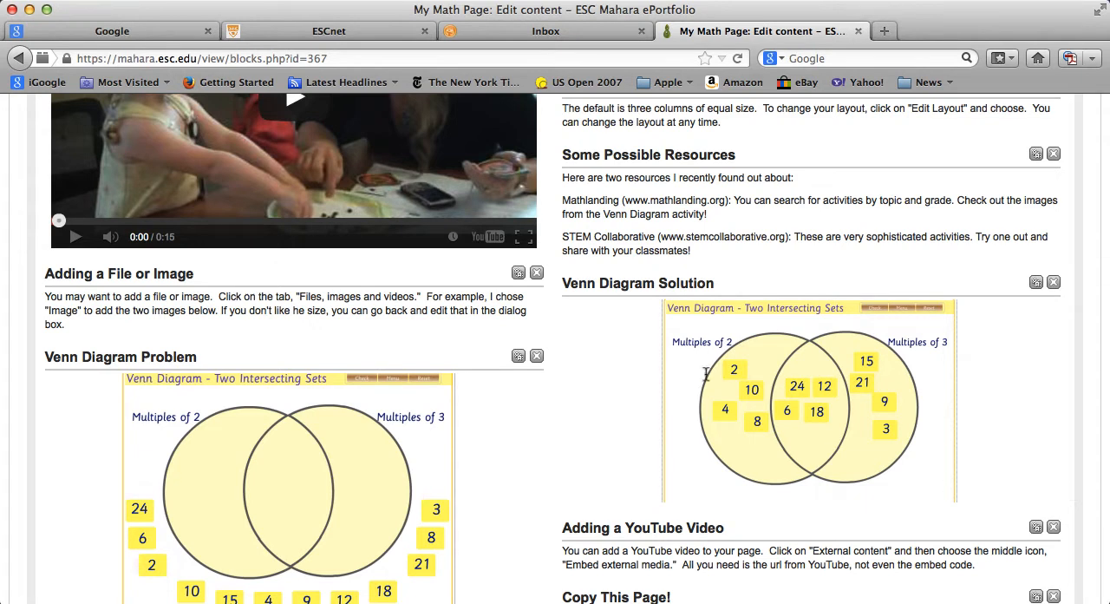
{"action": "scroll", "coordinate": [638, 165], "scroll_direction": "up", "scroll_amount": 10}
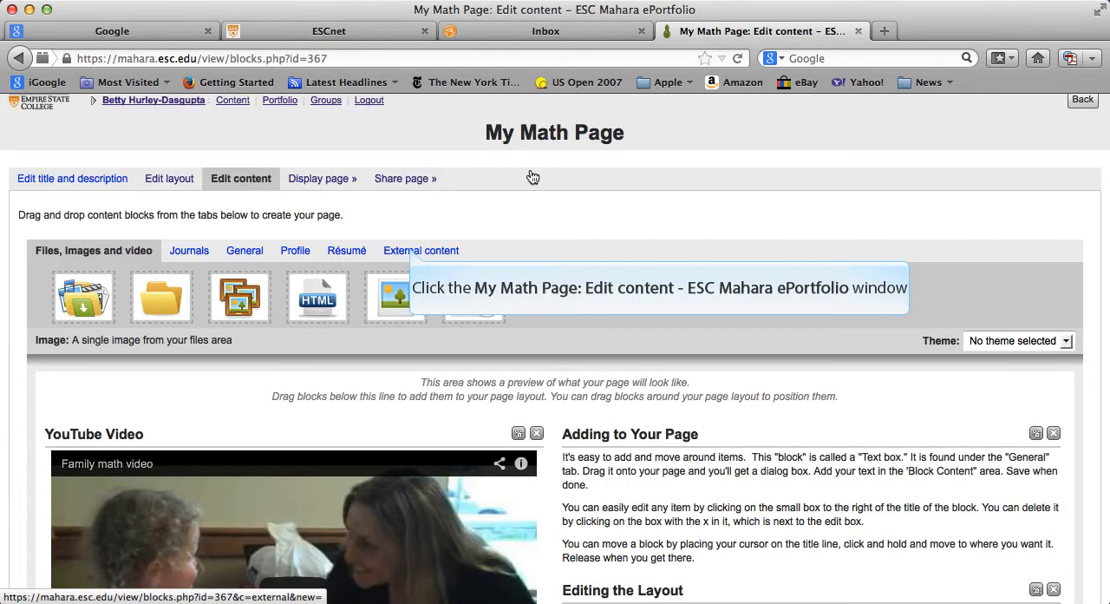
{"action": "left_click", "coordinate": [411, 251]}
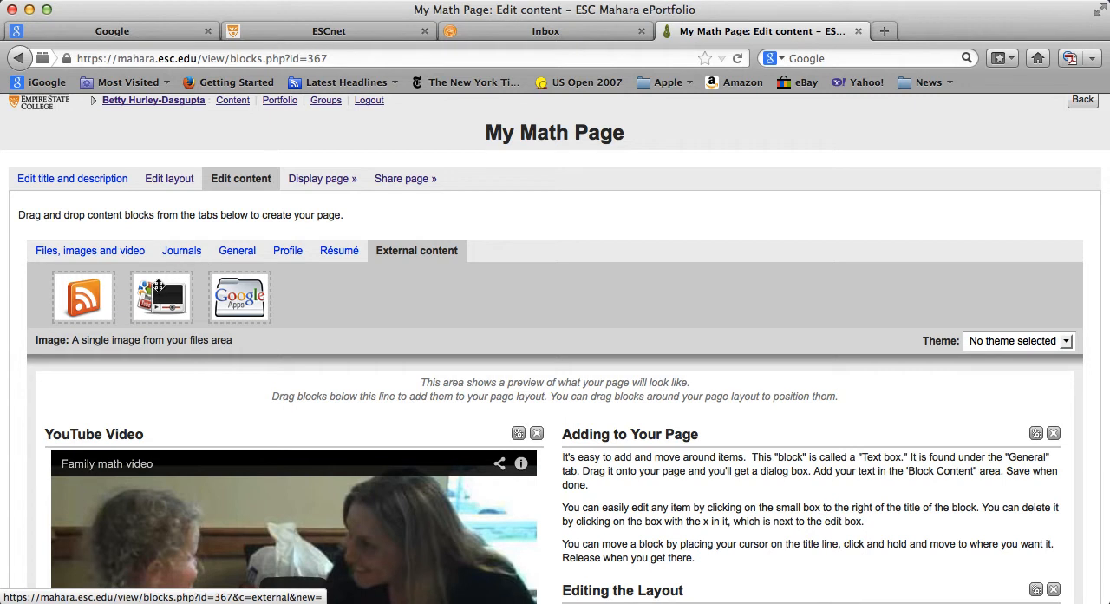
{"action": "left_click_drag", "start_coordinate": [158, 292], "coordinate": [172, 469]}
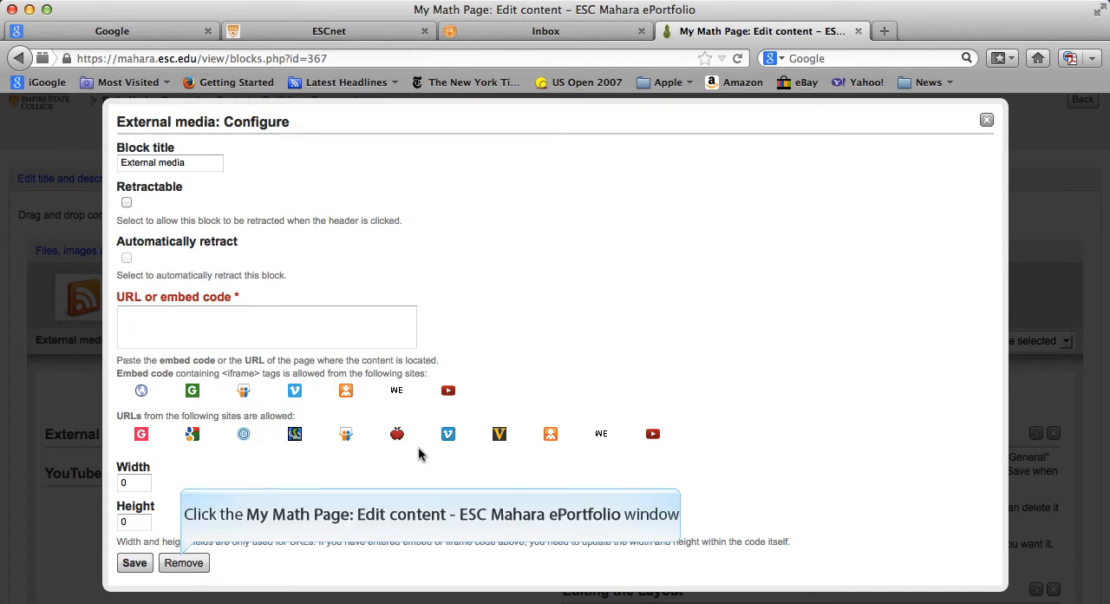
{"action": "left_click", "coordinate": [182, 562]}
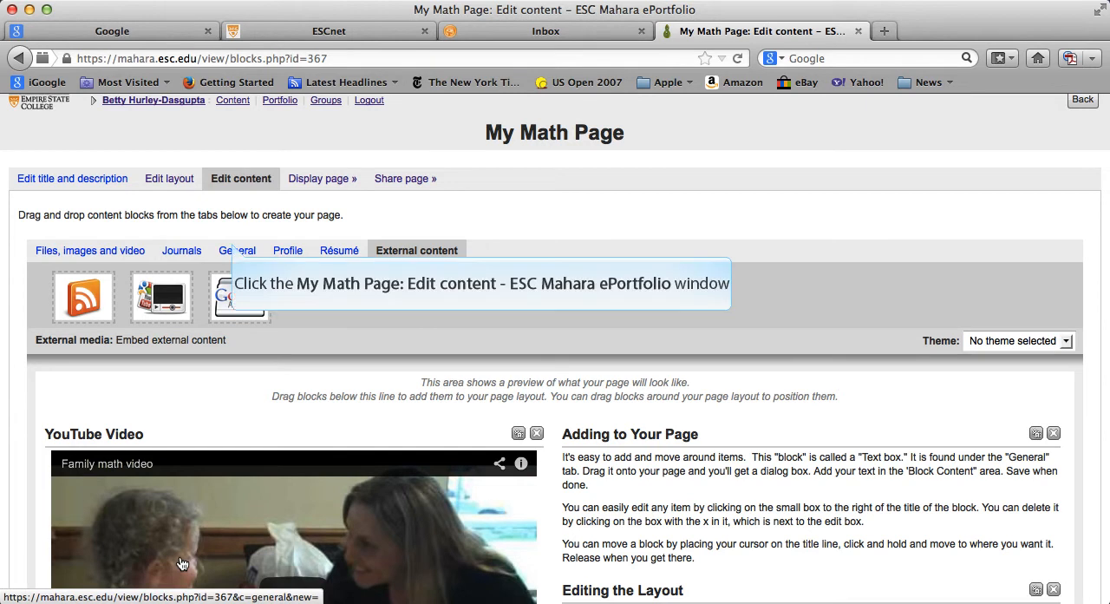
- Place a Text box block above Adding to Your Page and set its block title to Practice
{"action": "left_click", "coordinate": [234, 250]}
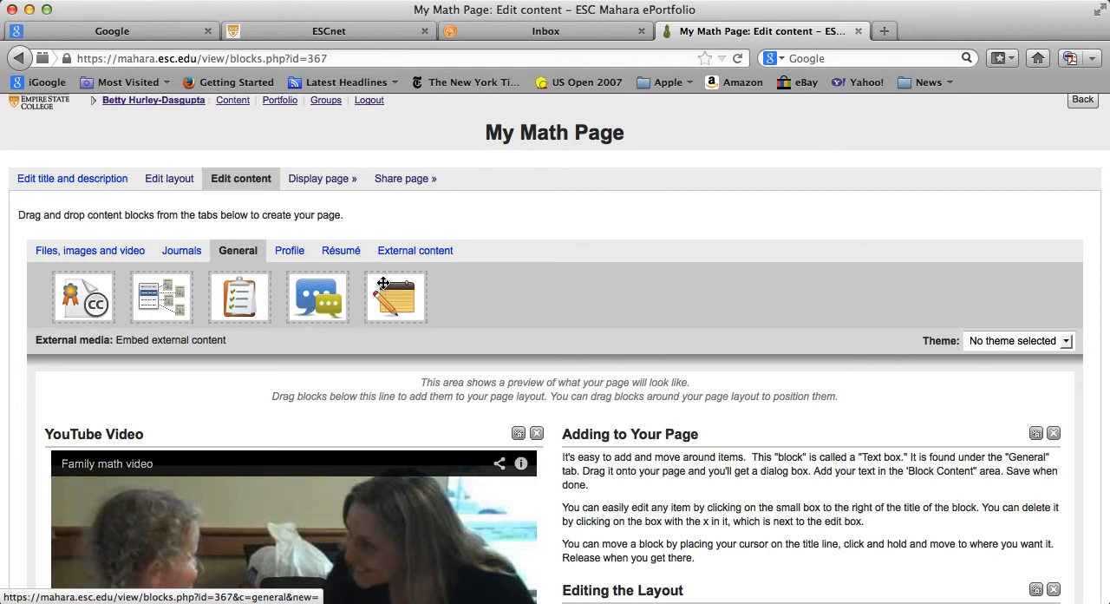
{"action": "left_click_drag", "start_coordinate": [385, 290], "coordinate": [648, 454]}
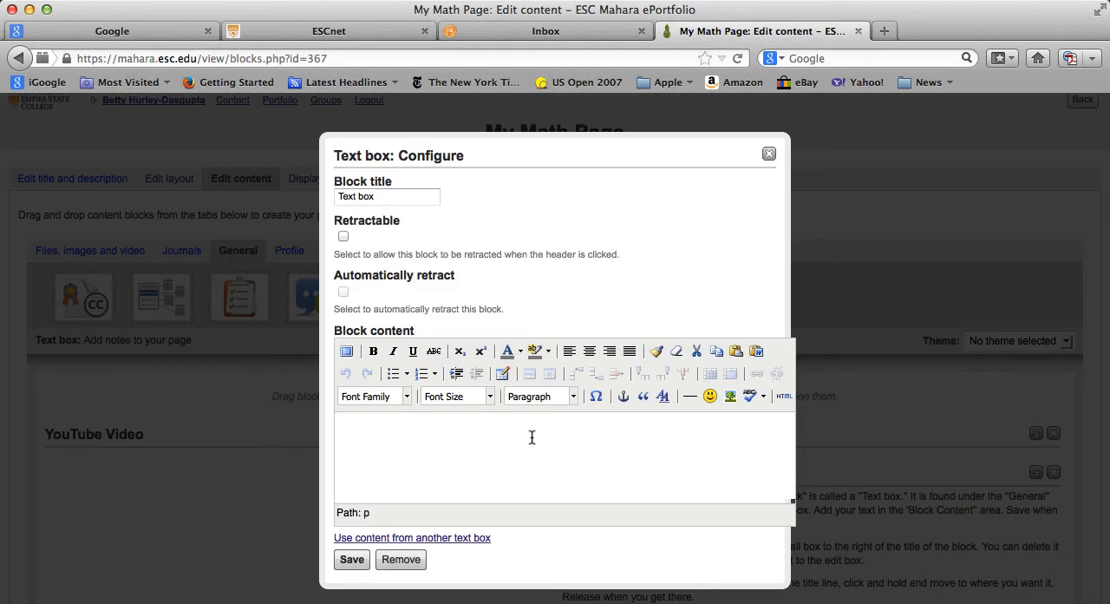
{"action": "triple_click", "coordinate": [377, 195]}
{"action": "type", "text": "Practice"}
{"action": "left_click", "coordinate": [445, 212]}
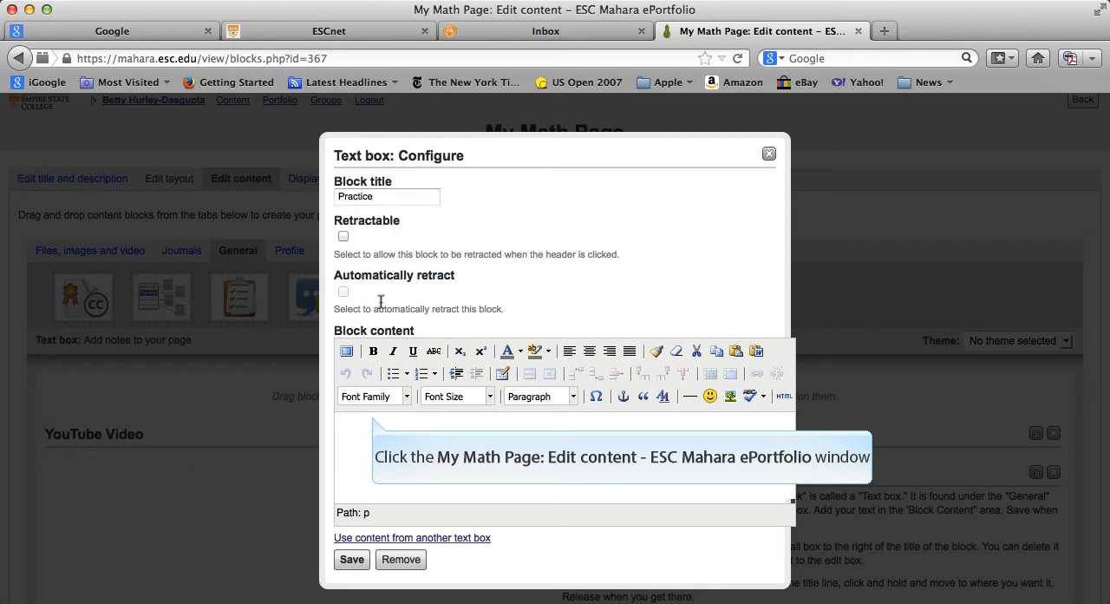
- Enter "practice makes perfect." as the text box's block content and save the block
{"action": "left_click", "coordinate": [373, 415]}
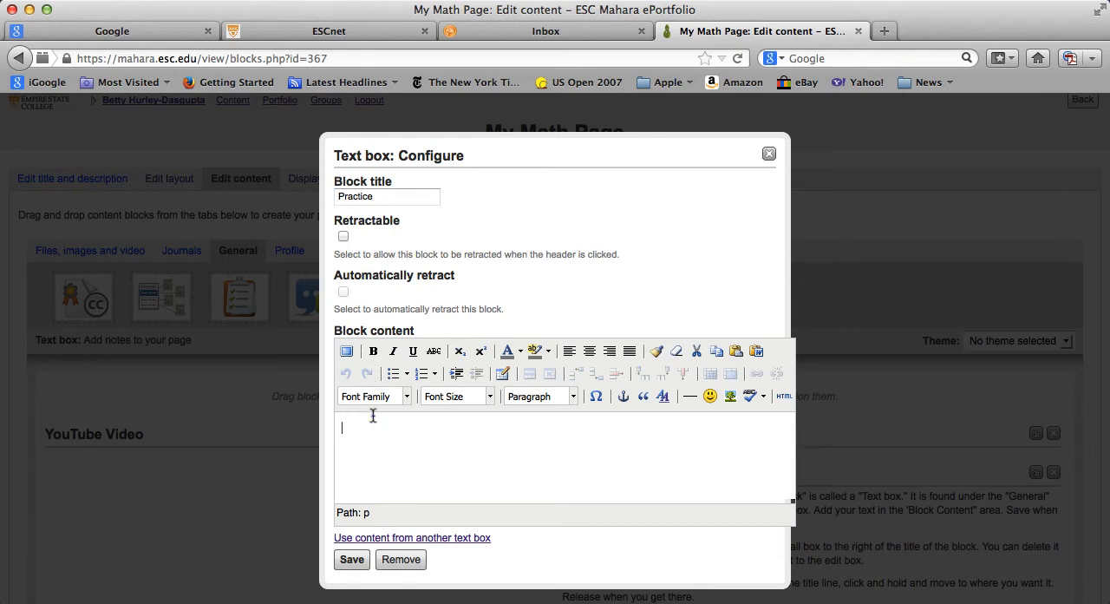
{"action": "type", "text": "practice makes perfect."}
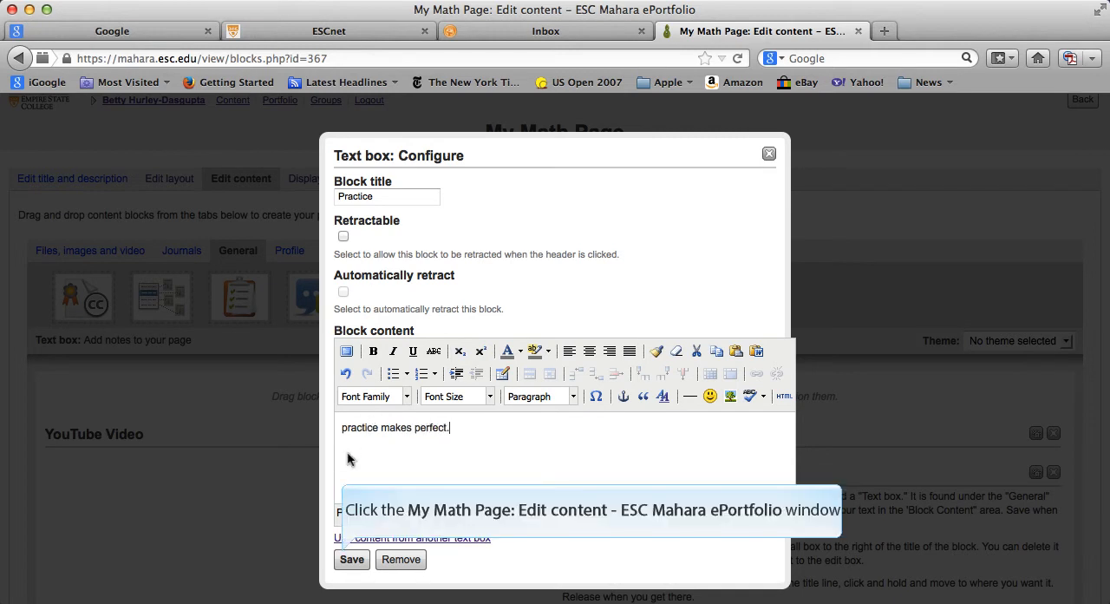
{"action": "left_click", "coordinate": [343, 559]}
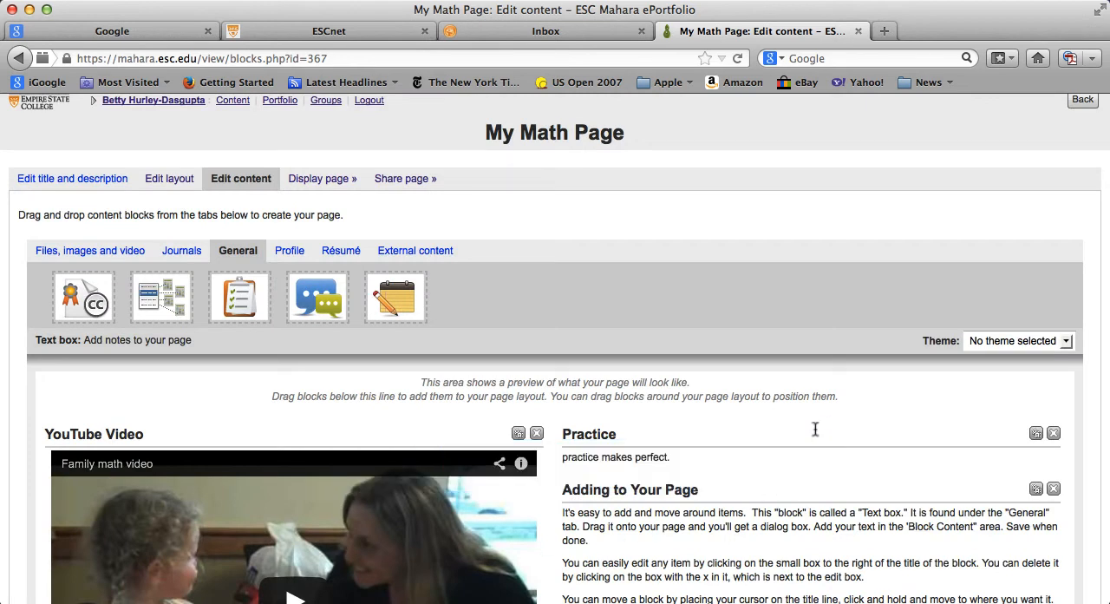
- Delete the Practice text box from My Math Page and confirm the deletion
{"action": "scroll", "coordinate": [795, 508], "scroll_direction": "down", "scroll_amount": 10}
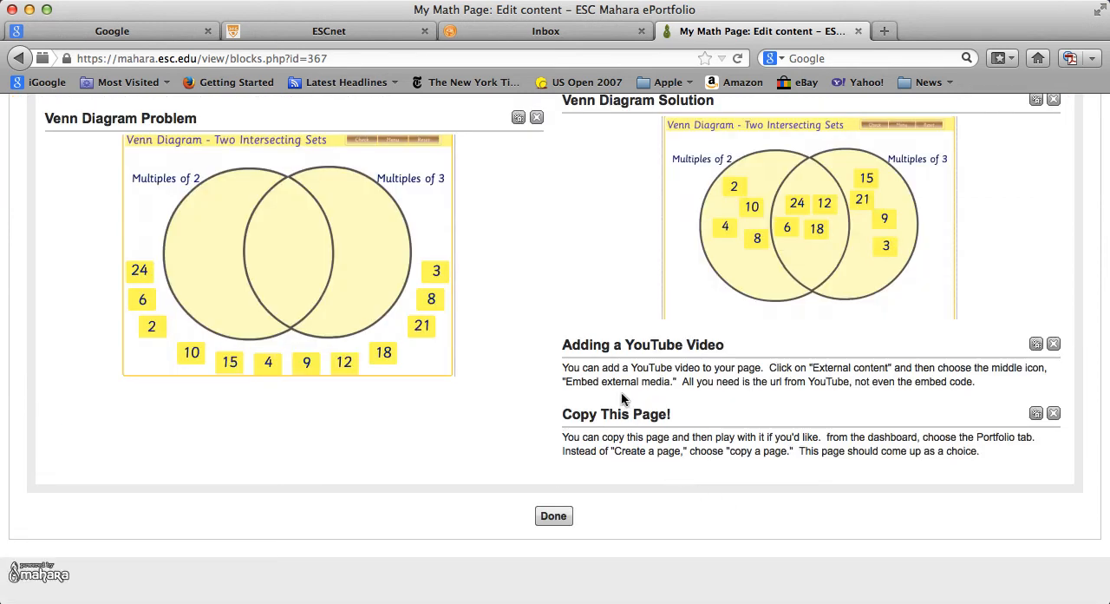
{"action": "scroll", "coordinate": [584, 169], "scroll_direction": "up", "scroll_amount": 1}
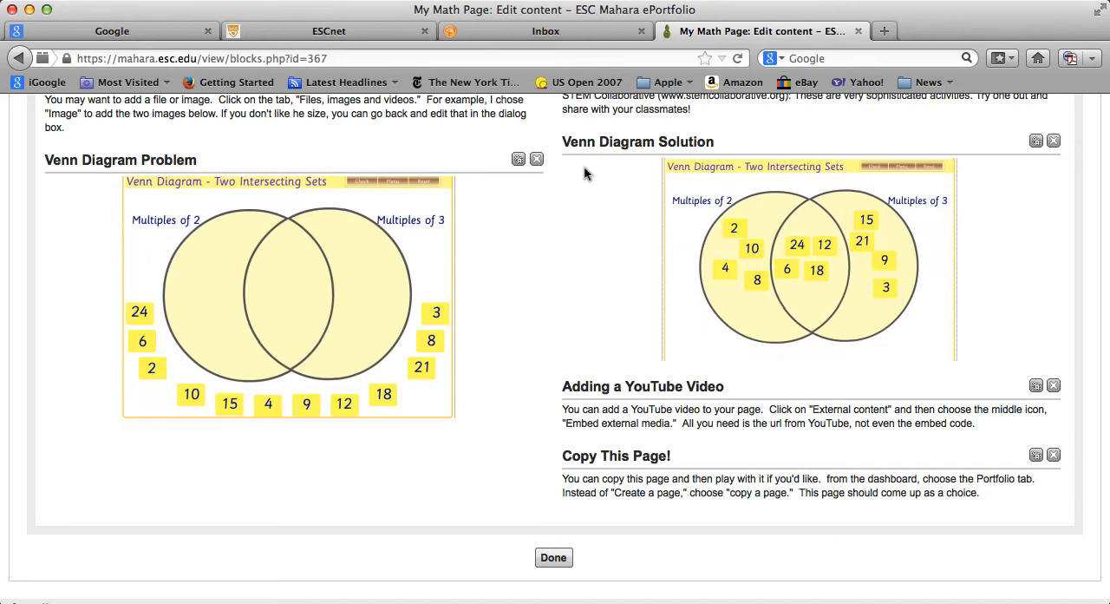
{"action": "scroll", "coordinate": [583, 170], "scroll_direction": "up", "scroll_amount": 7}
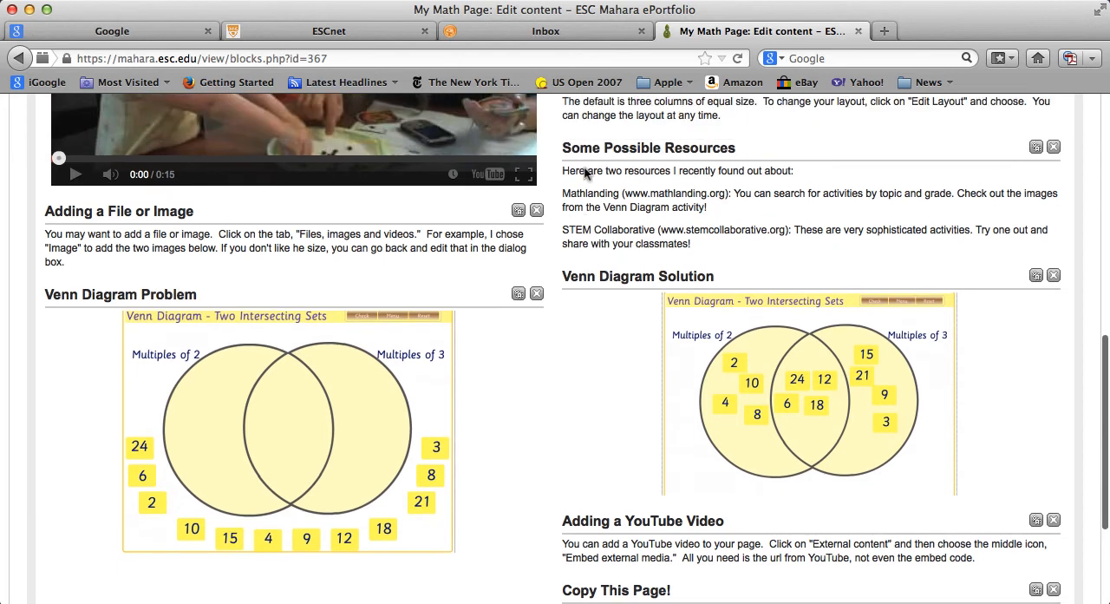
{"action": "scroll", "coordinate": [569, 187], "scroll_direction": "up", "scroll_amount": 7}
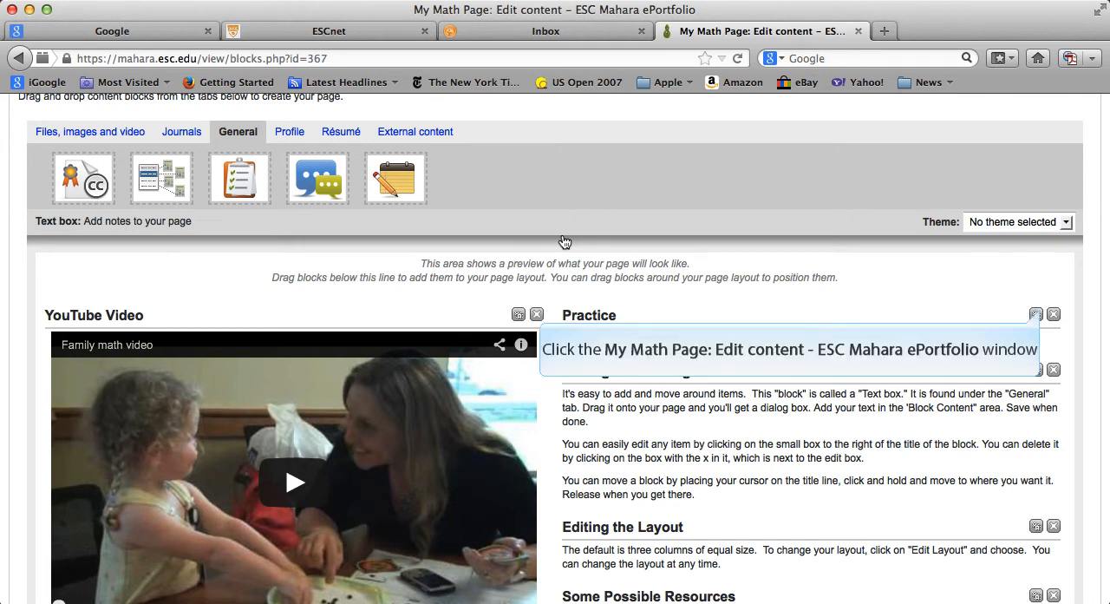
{"action": "left_click", "coordinate": [1053, 314]}
{"action": "key", "text": "Return"}
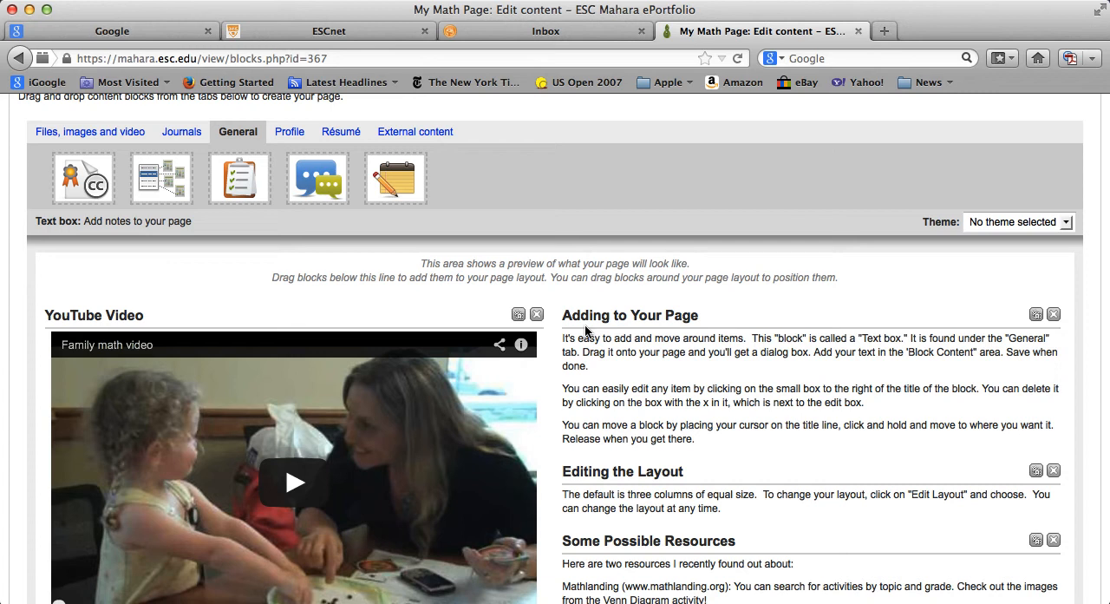
{"action": "scroll", "coordinate": [584, 329], "scroll_direction": "down", "scroll_amount": 5}
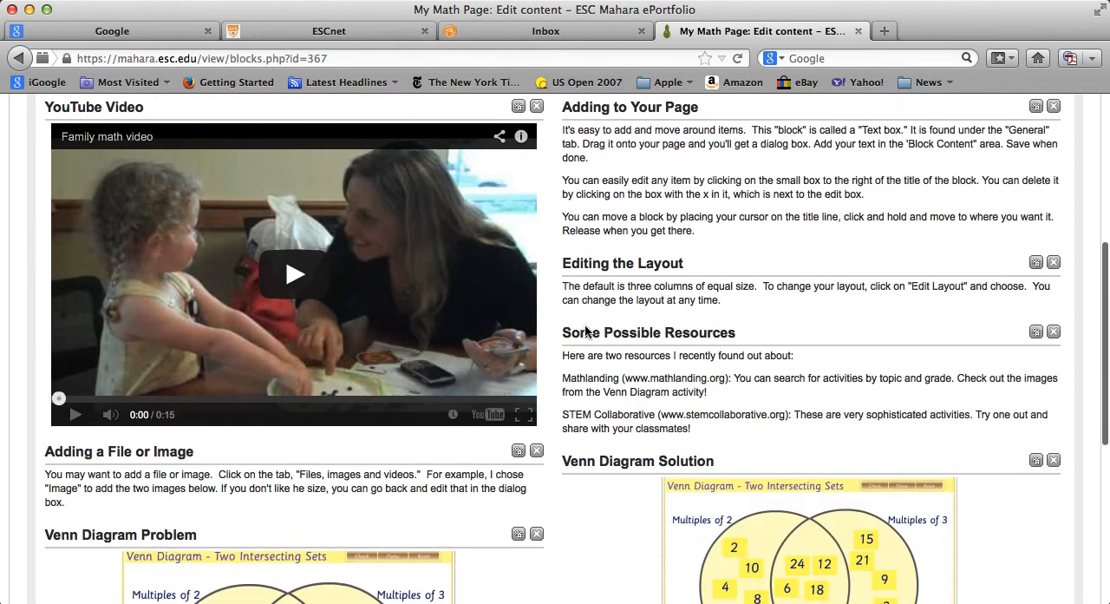
{"action": "scroll", "coordinate": [585, 330], "scroll_direction": "down", "scroll_amount": 6}
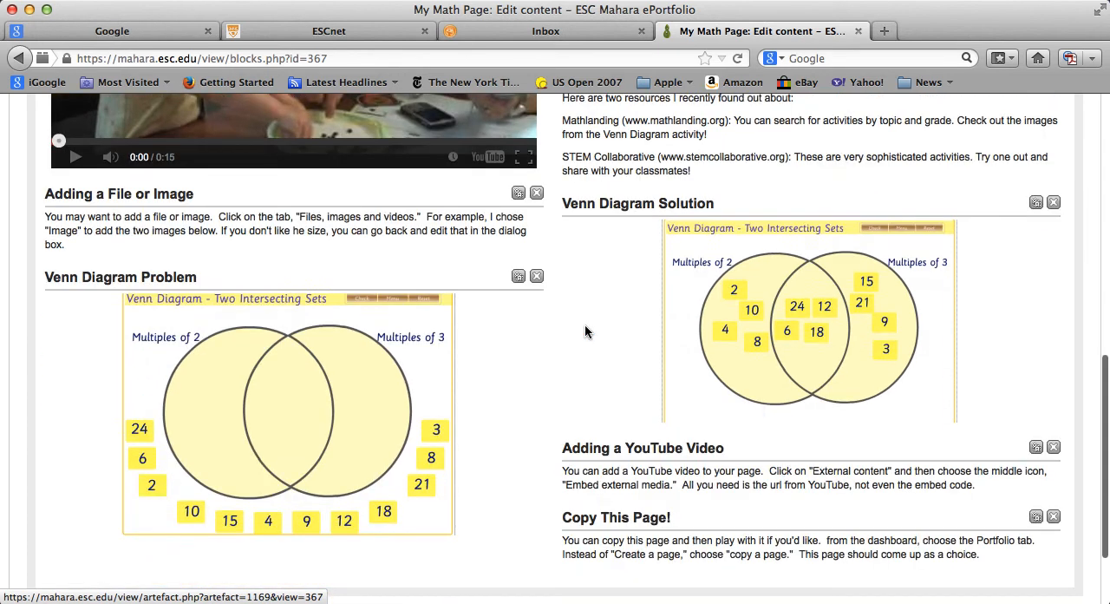
{"action": "scroll", "coordinate": [584, 330], "scroll_direction": "up", "scroll_amount": 5}
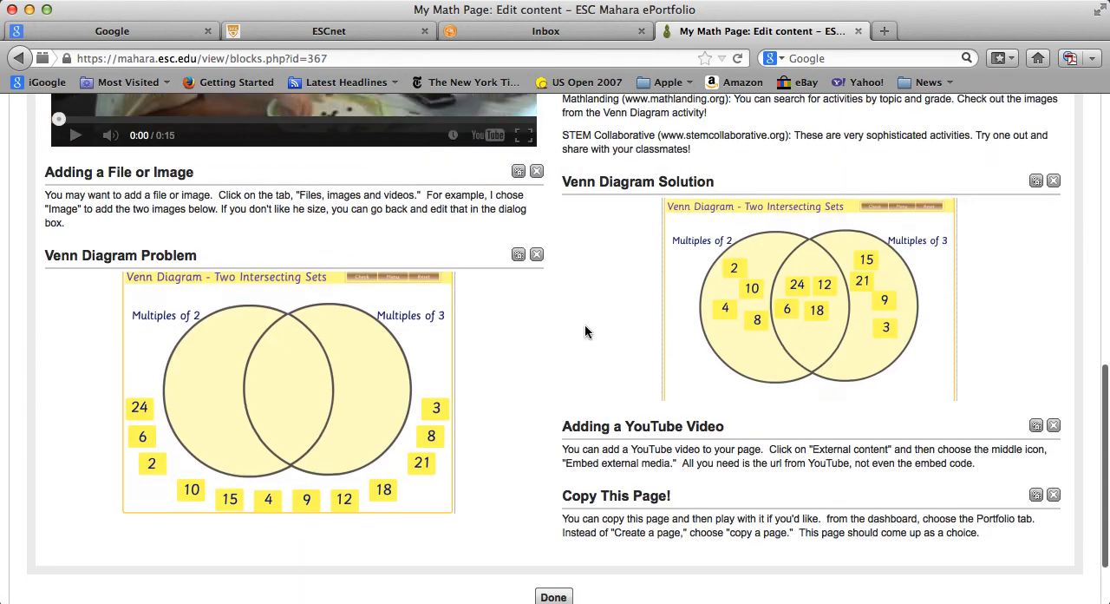
{"action": "scroll", "coordinate": [814, 398], "scroll_direction": "up", "scroll_amount": 6}
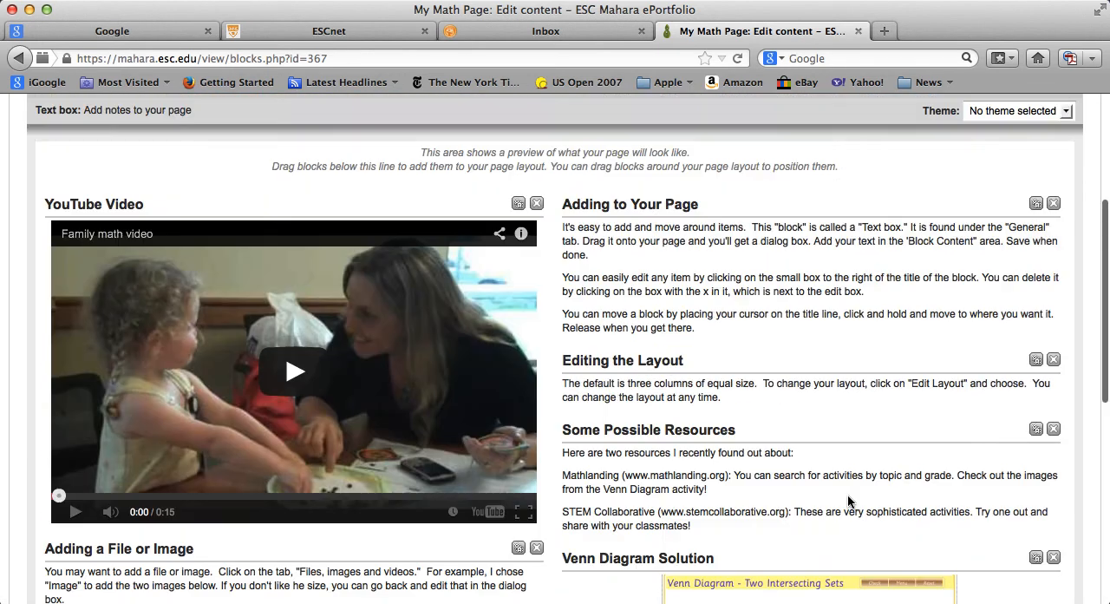
{"action": "scroll", "coordinate": [850, 510], "scroll_direction": "up", "scroll_amount": 1}
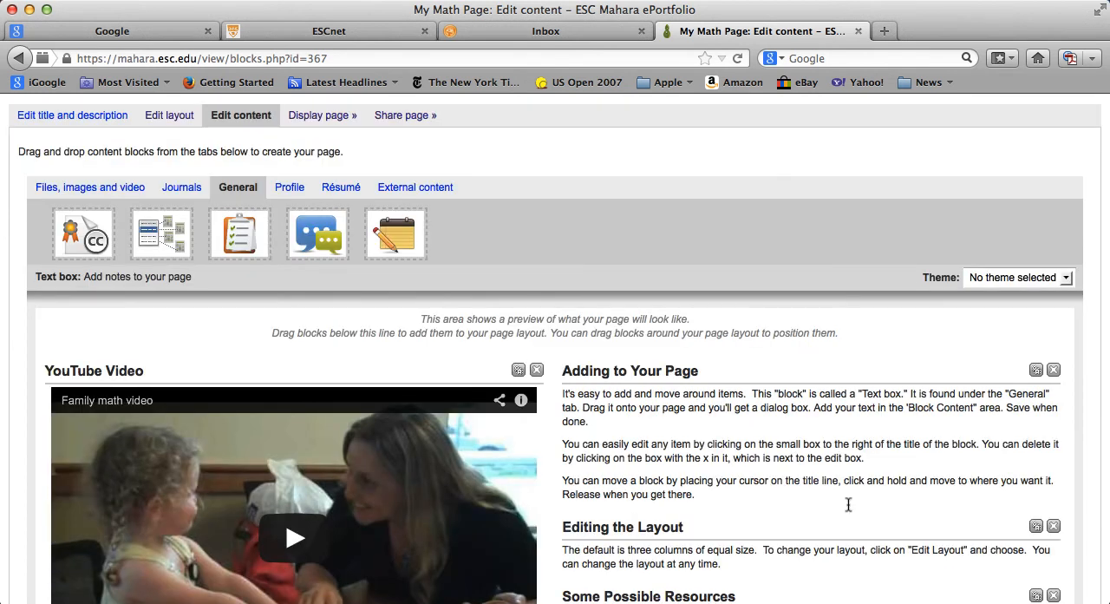
- Finish editing My Math Page and return to the list of portfolio pages
{"action": "scroll", "coordinate": [849, 504], "scroll_direction": "down", "scroll_amount": 5}
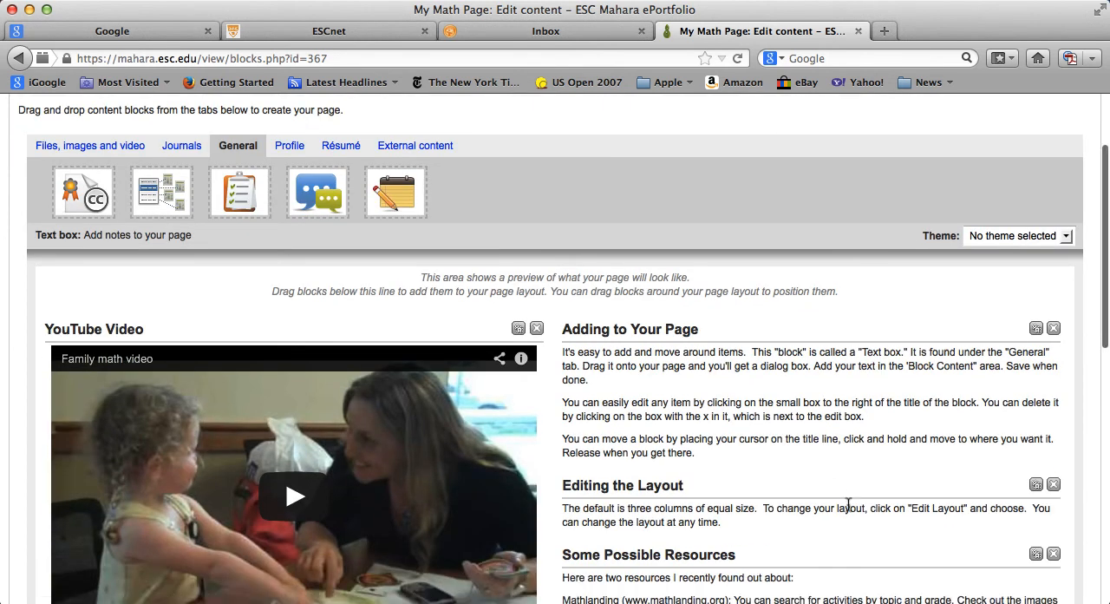
{"action": "scroll", "coordinate": [869, 500], "scroll_direction": "down", "scroll_amount": 9}
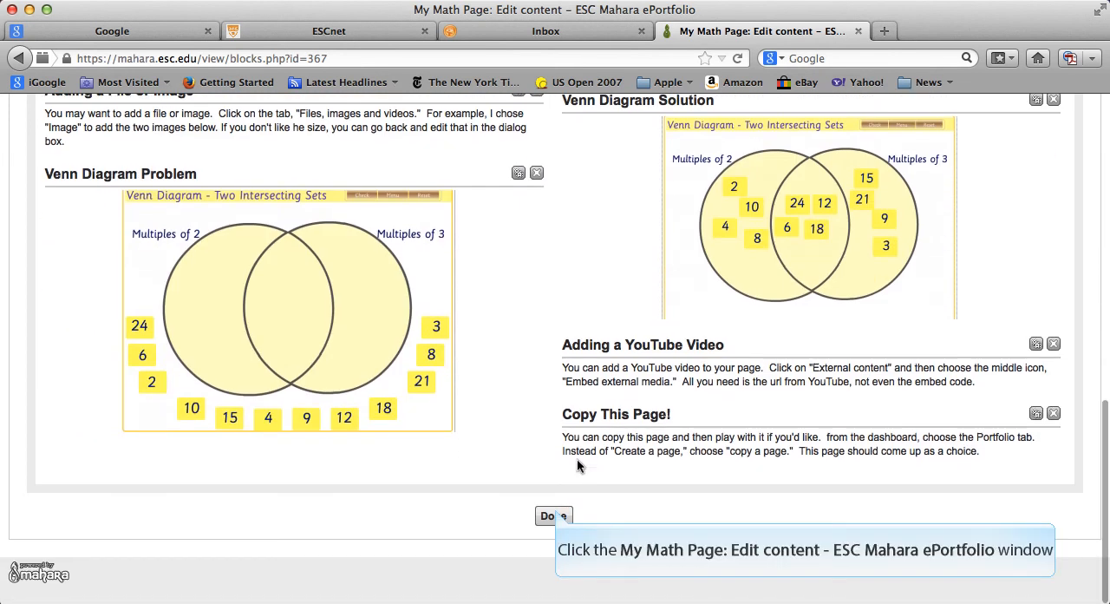
{"action": "left_click", "coordinate": [554, 517]}
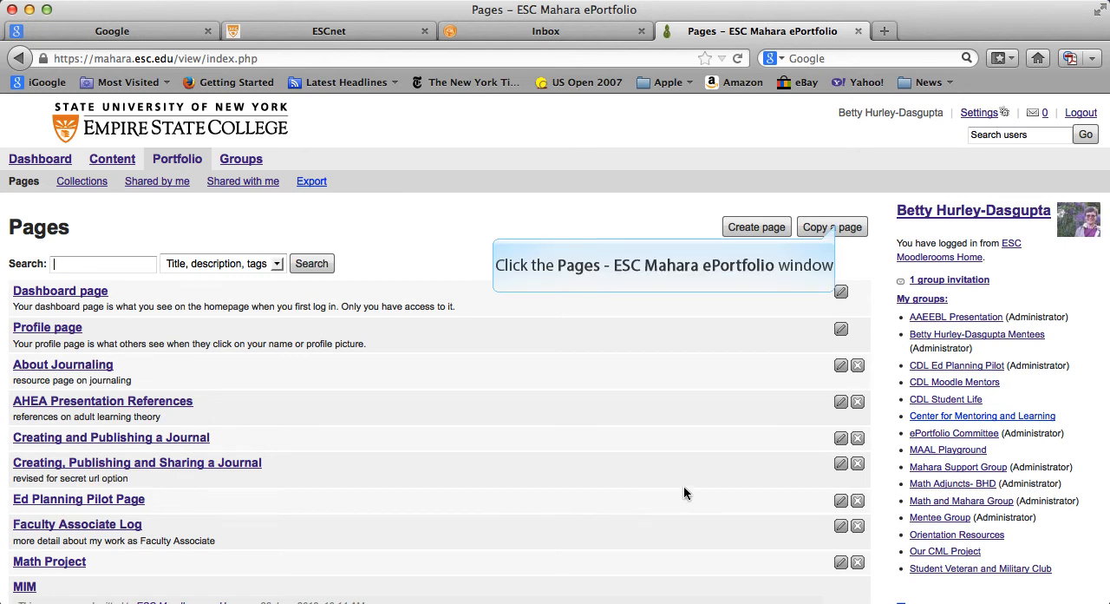
- View the pages and collections available for copying without copying any, and return to the portfolio's Pages list
{"action": "left_click", "coordinate": [835, 228]}
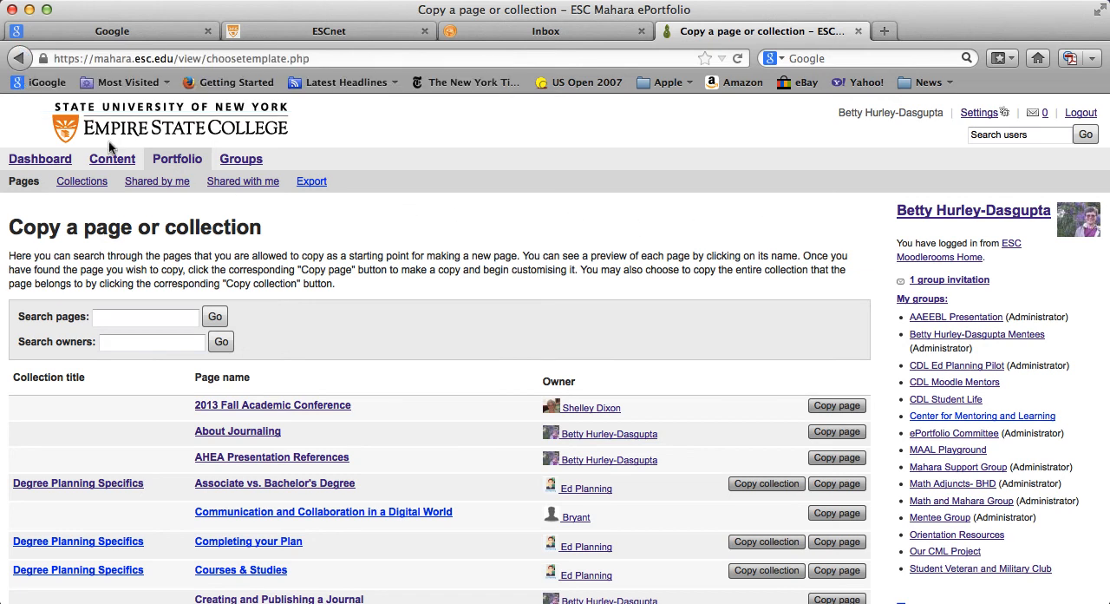
{"action": "left_click", "coordinate": [19, 52]}
{"action": "left_click", "coordinate": [19, 52]}
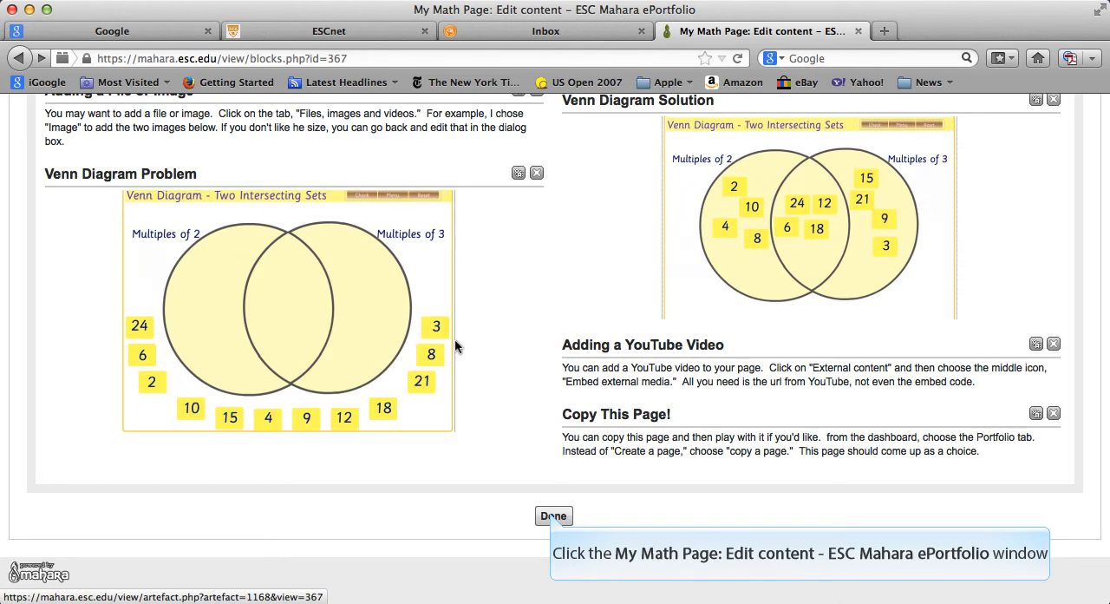
{"action": "left_click", "coordinate": [553, 516]}
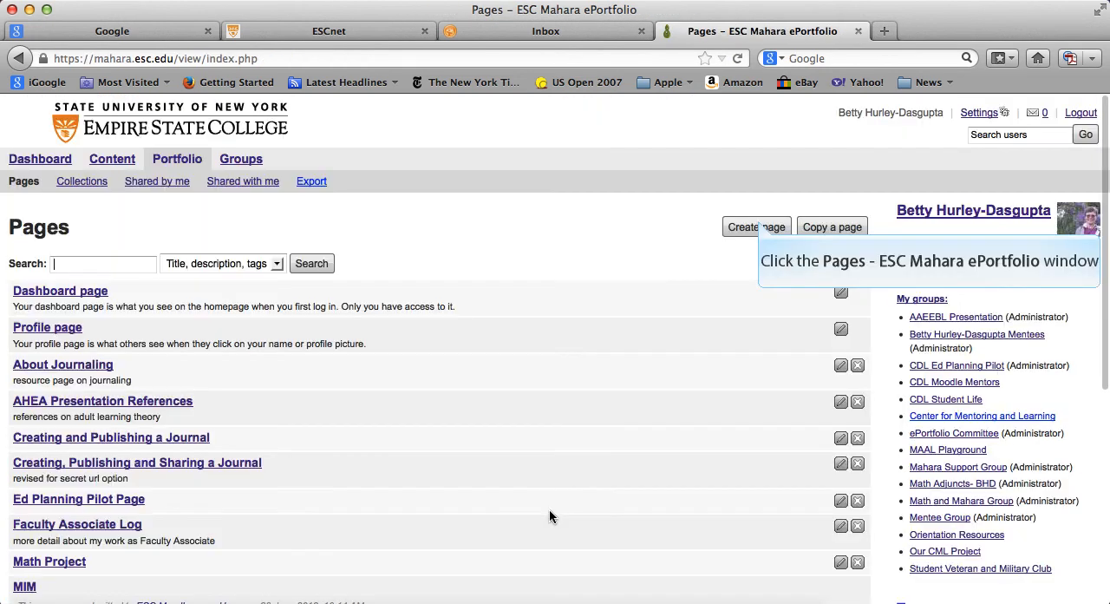
- Create a new portfolio page titled Practice Practice, leave its description empty, and save it
{"action": "left_click", "coordinate": [757, 224]}
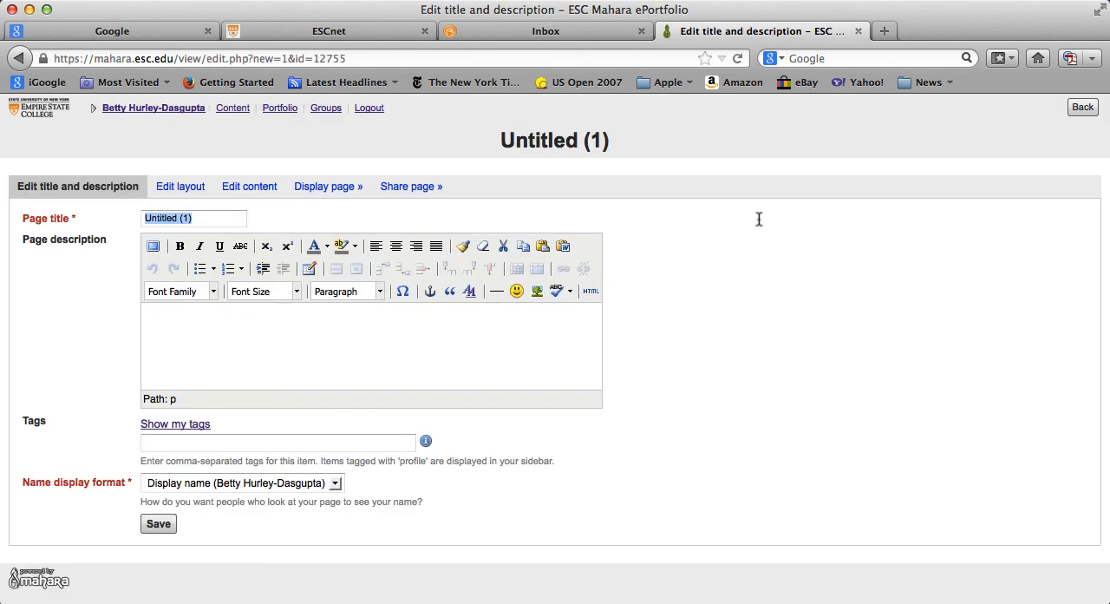
{"action": "type", "text": "Pra"}
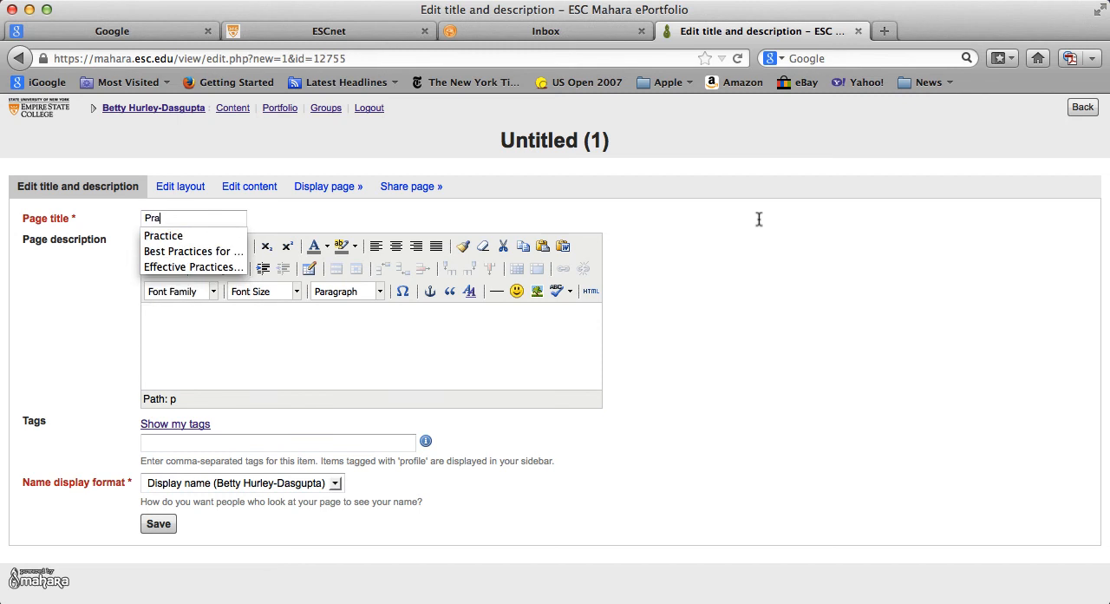
{"action": "type", "text": "ctice Practice"}
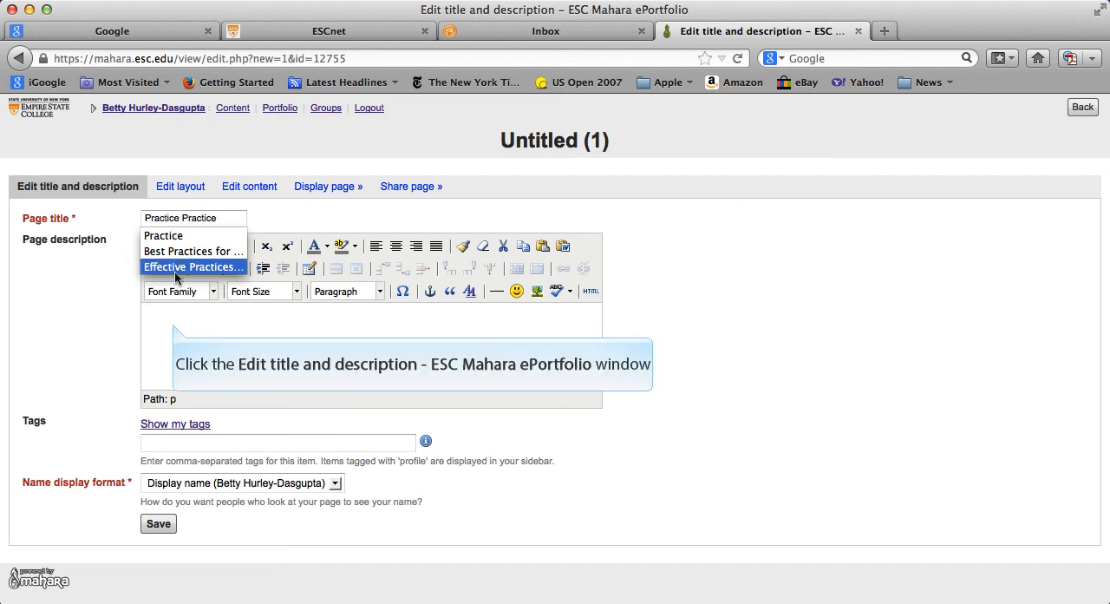
{"action": "left_click", "coordinate": [173, 326]}
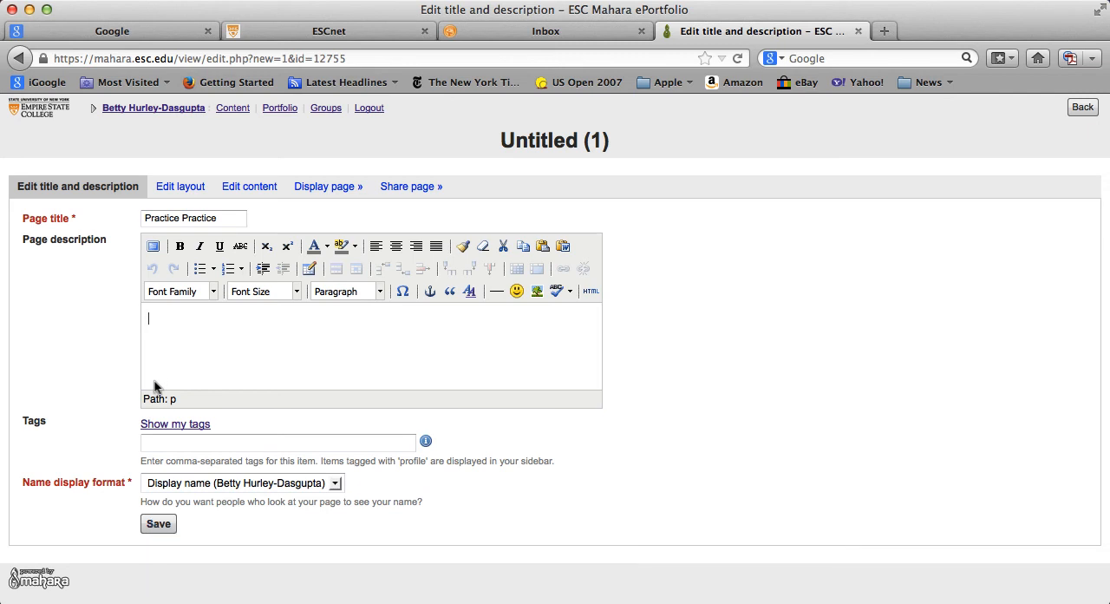
{"action": "left_click", "coordinate": [152, 523]}
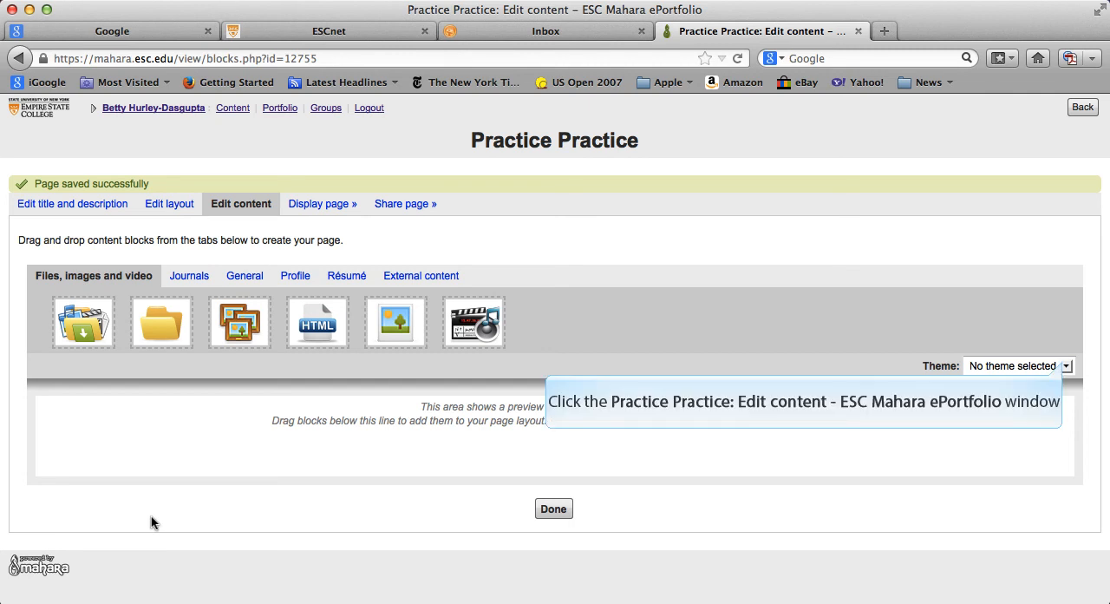
- Apply the Primary School theme to the Practice Practice page and save its layout as 2 columns with equal widths
{"action": "left_click", "coordinate": [1067, 366]}
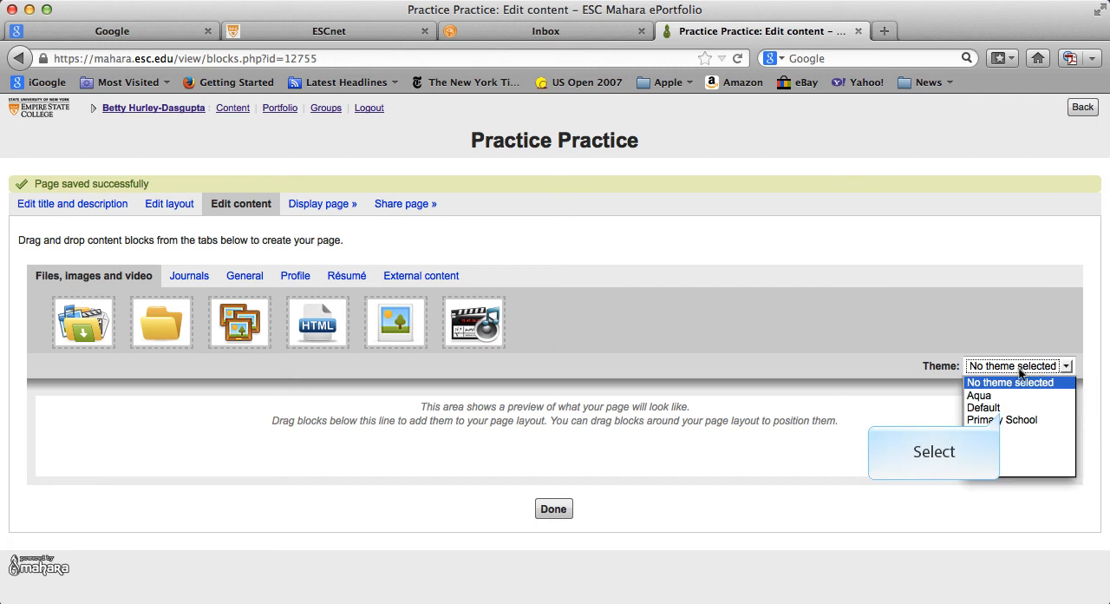
{"action": "left_click", "coordinate": [1002, 419]}
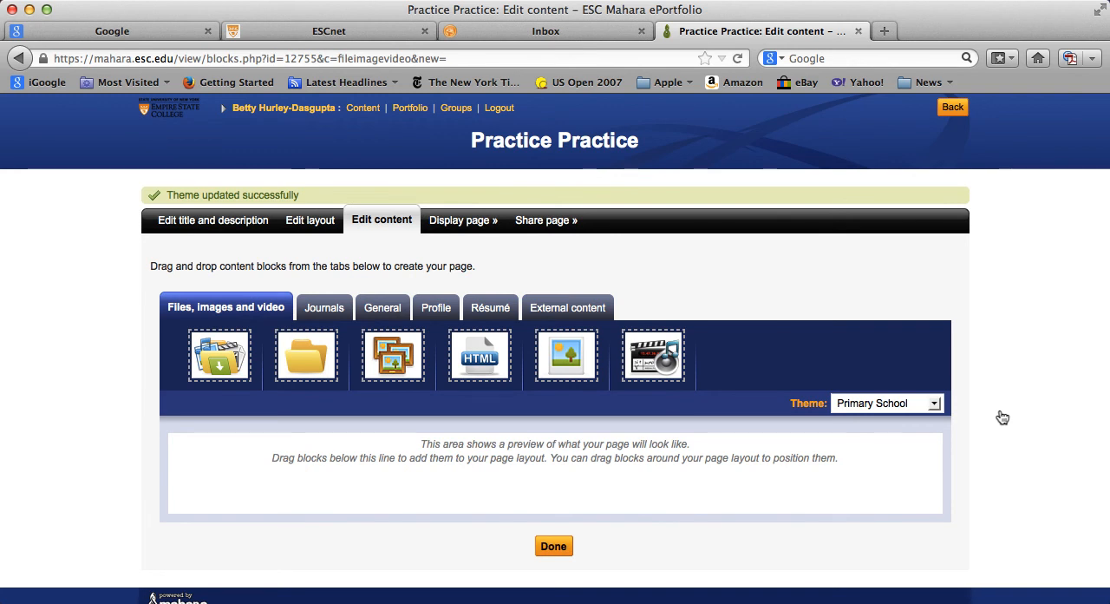
{"action": "left_click", "coordinate": [298, 220]}
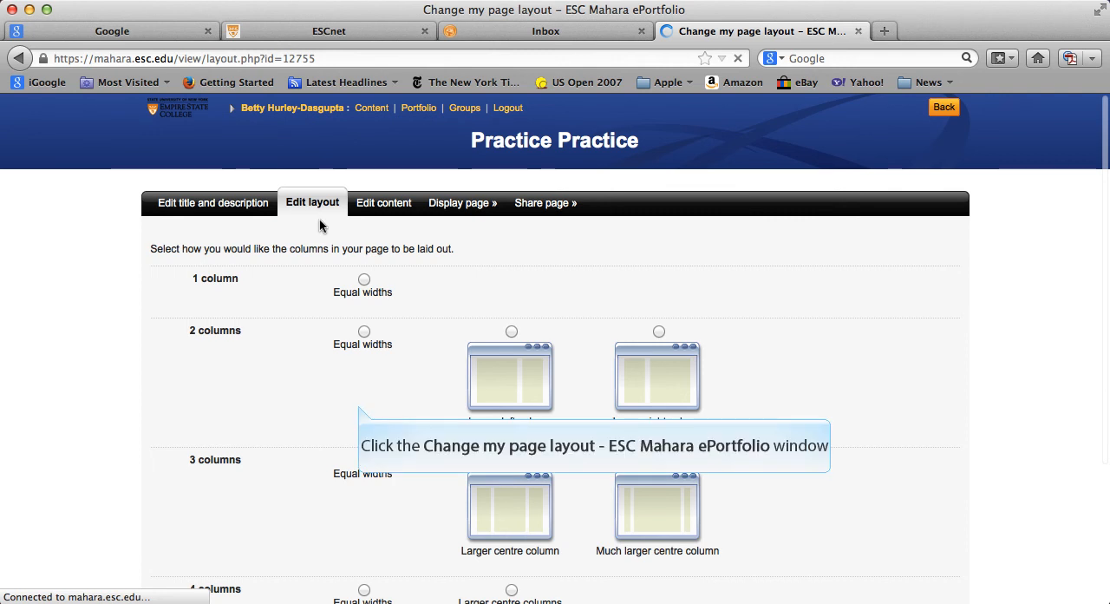
{"action": "left_click", "coordinate": [361, 408]}
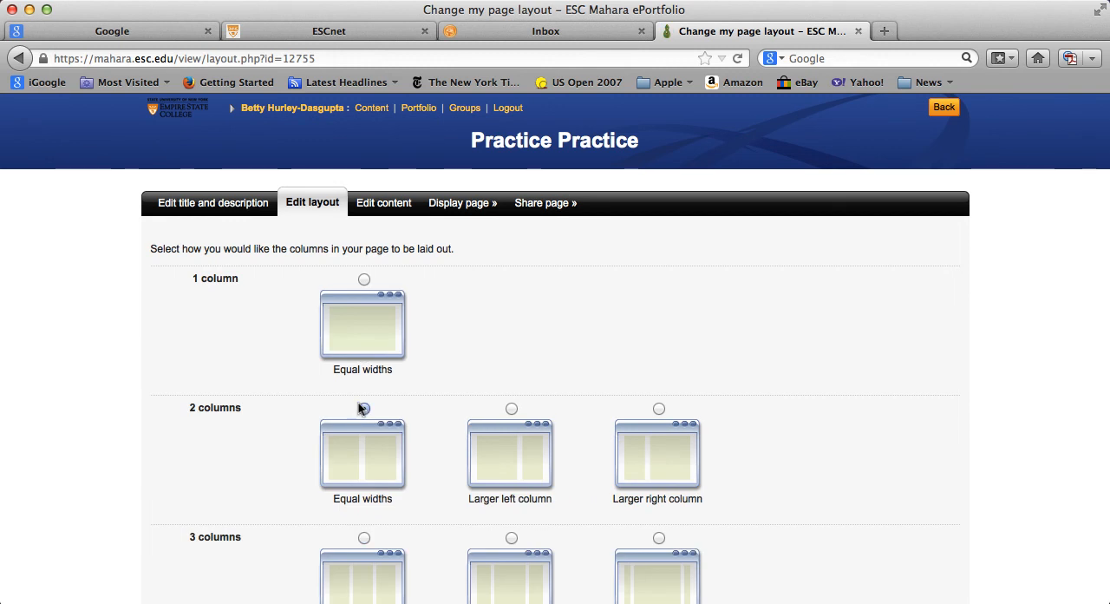
{"action": "scroll", "coordinate": [868, 424], "scroll_direction": "down", "scroll_amount": 10}
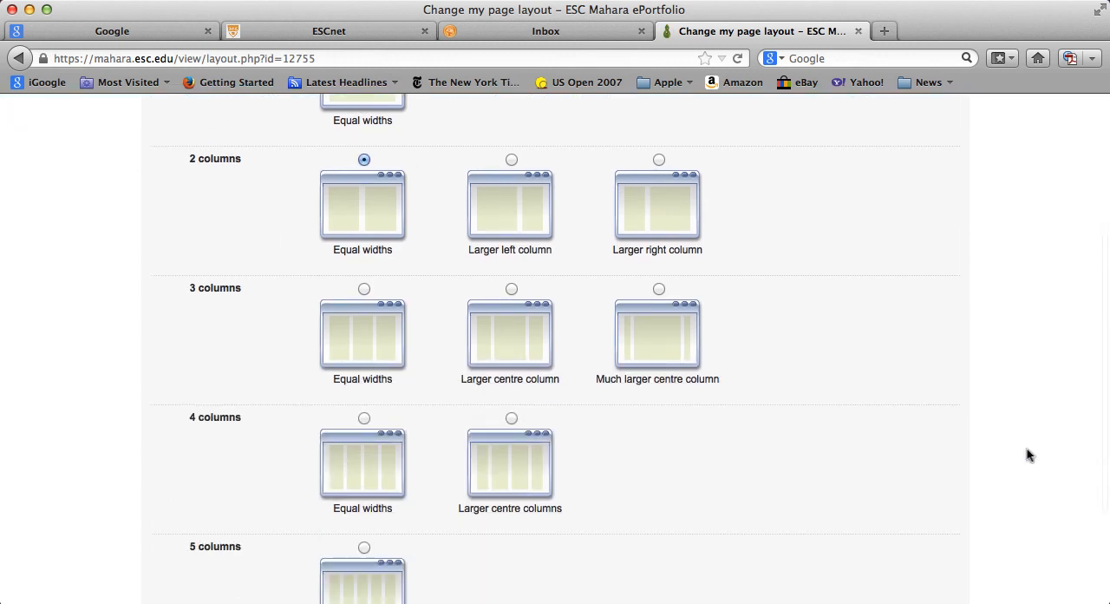
{"action": "left_click", "coordinate": [166, 518]}
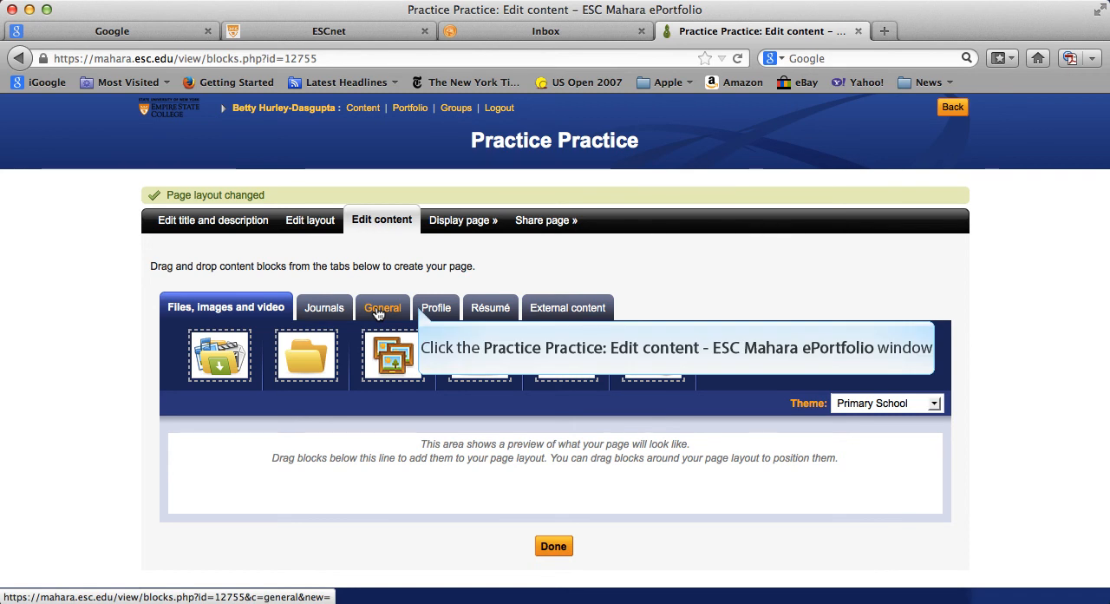
- View the Profile and External content block types, and open the access settings for sharing the Practice Practice page
{"action": "left_click", "coordinate": [421, 311]}
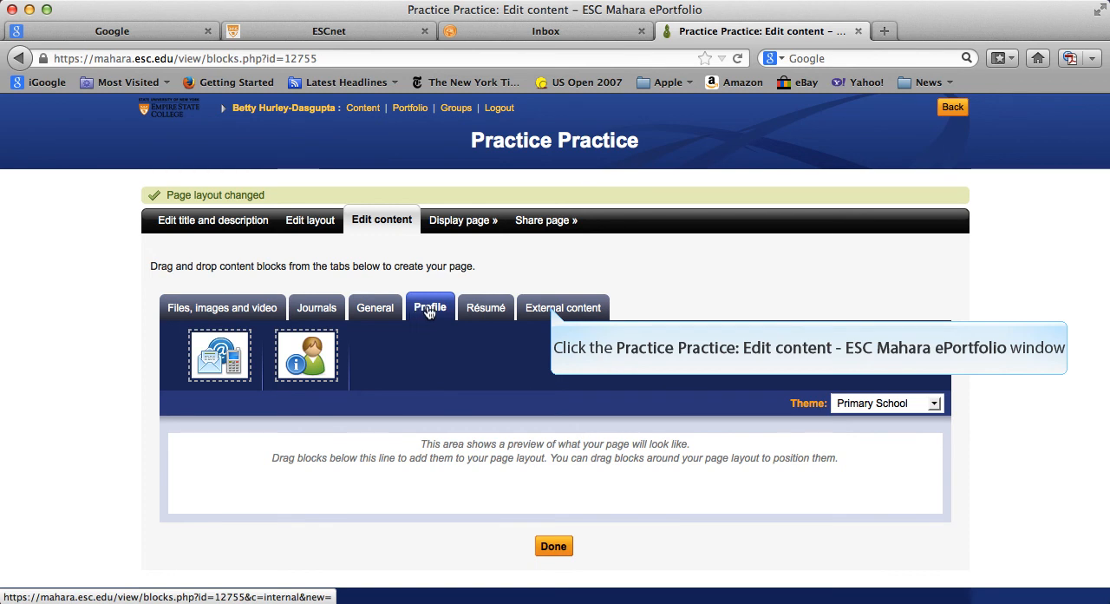
{"action": "left_click", "coordinate": [552, 310]}
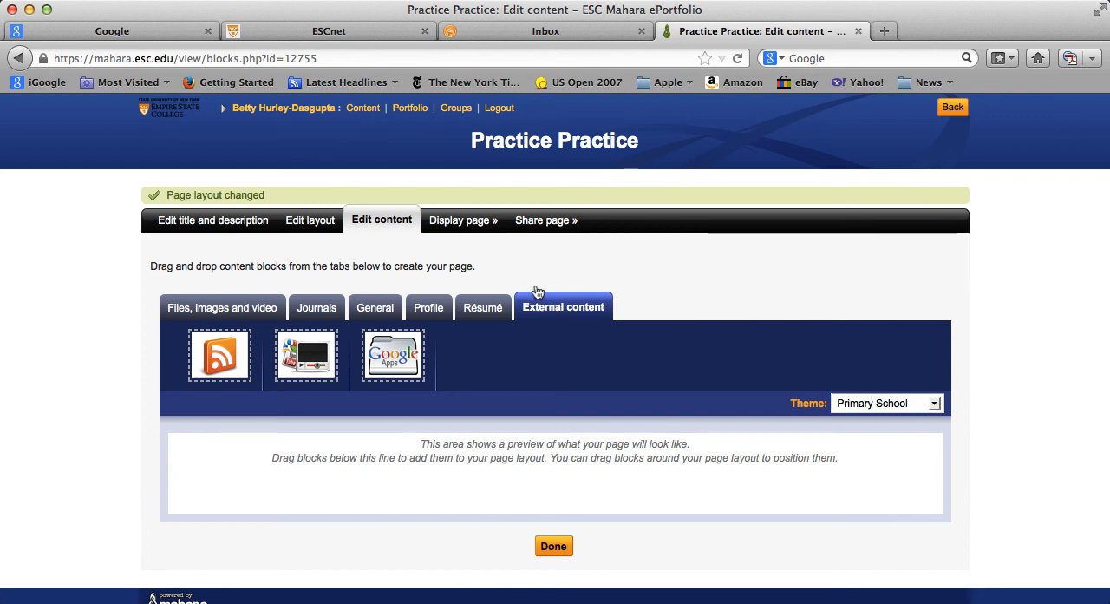
{"action": "left_click", "coordinate": [532, 223]}
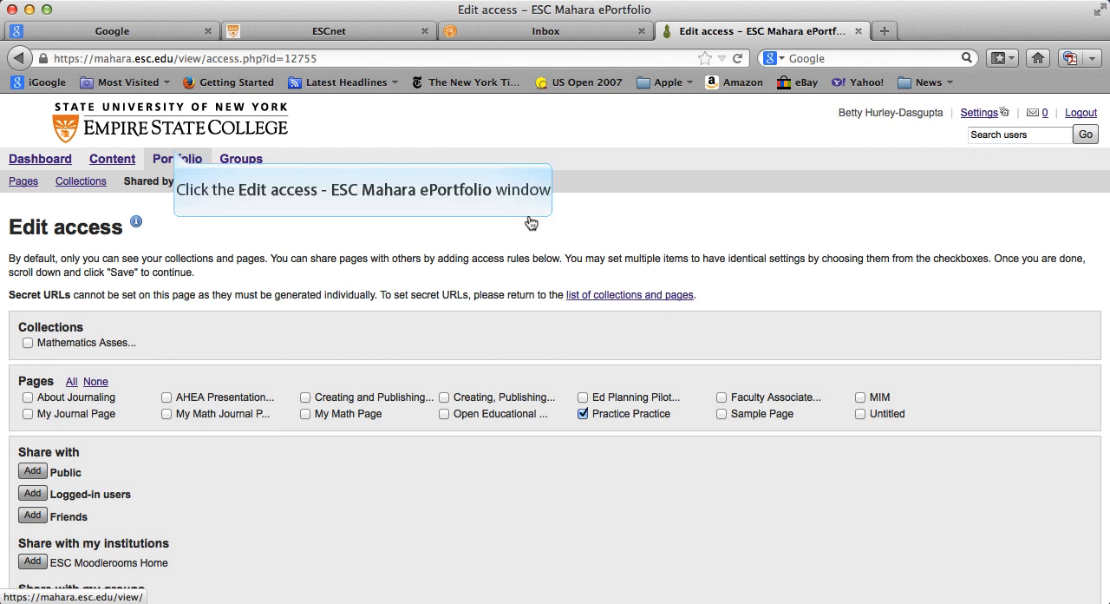
- Find Practice Practice in the overview of portfolio pages shared by the account owner and generate a new secret URL for it
{"action": "left_click", "coordinate": [174, 153]}
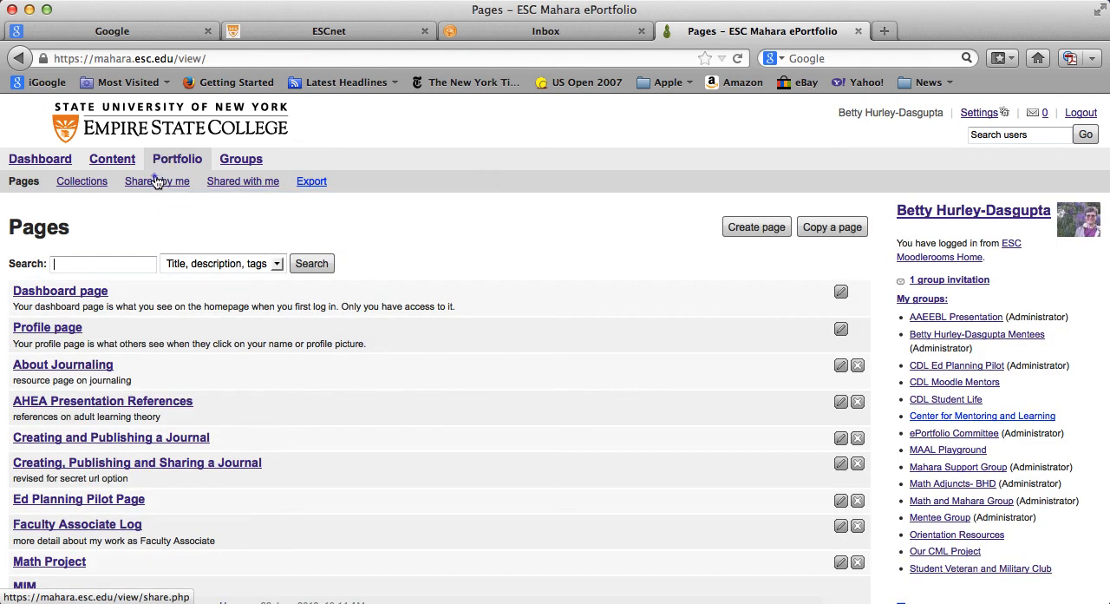
{"action": "left_click", "coordinate": [156, 181]}
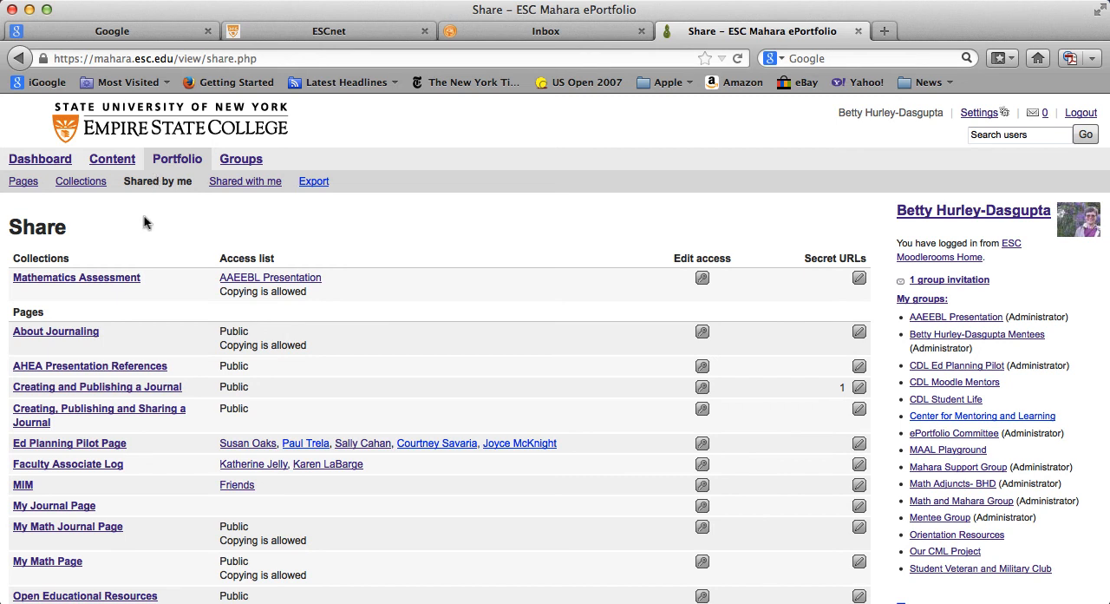
{"action": "scroll", "coordinate": [137, 546], "scroll_direction": "down", "scroll_amount": 2}
{"action": "scroll", "coordinate": [137, 551], "scroll_direction": "down", "scroll_amount": 2}
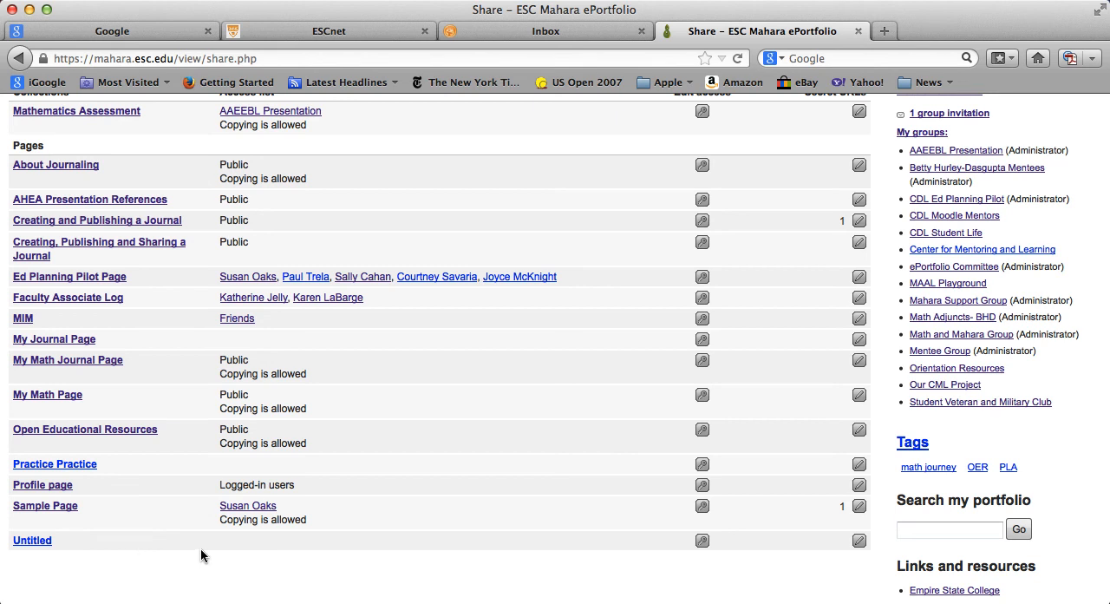
{"action": "scroll", "coordinate": [636, 466], "scroll_direction": "up", "scroll_amount": 1}
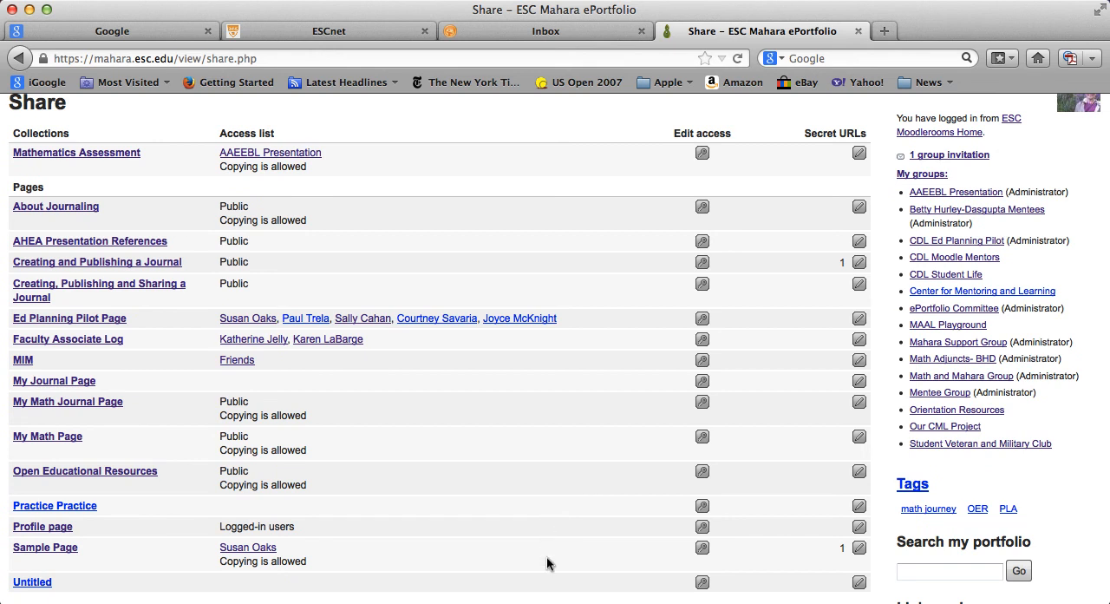
{"action": "scroll", "coordinate": [549, 564], "scroll_direction": "down", "scroll_amount": 1}
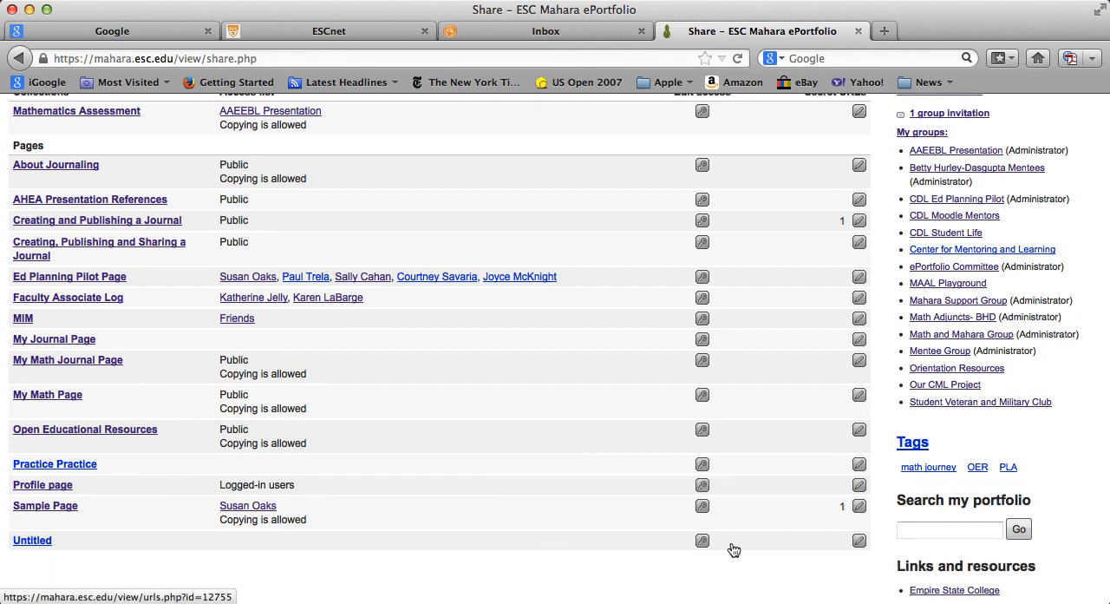
{"action": "left_click", "coordinate": [849, 460]}
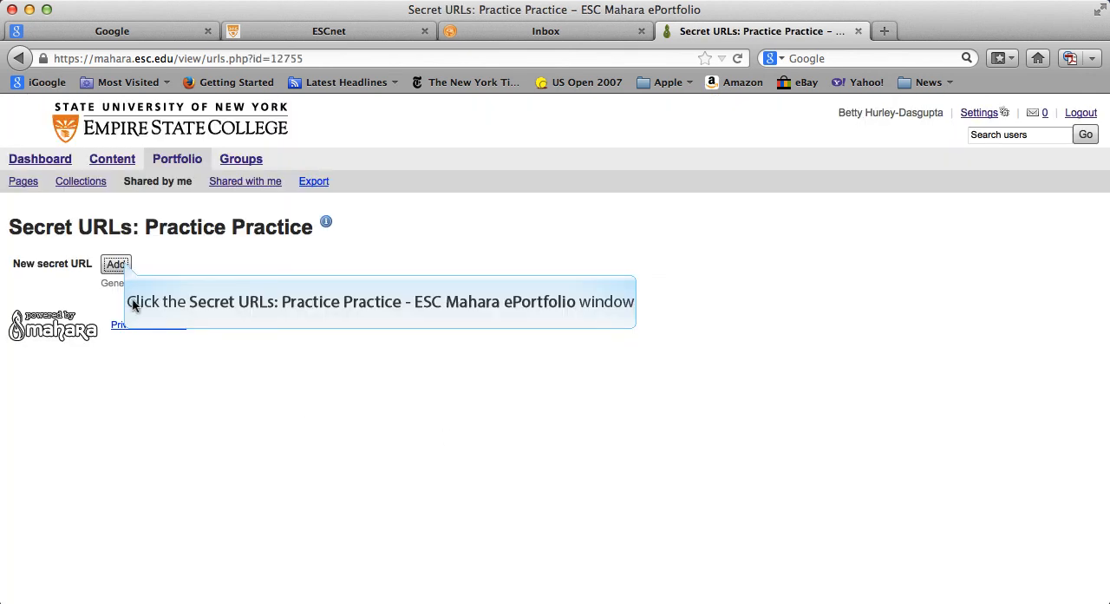
{"action": "left_click", "coordinate": [124, 264]}
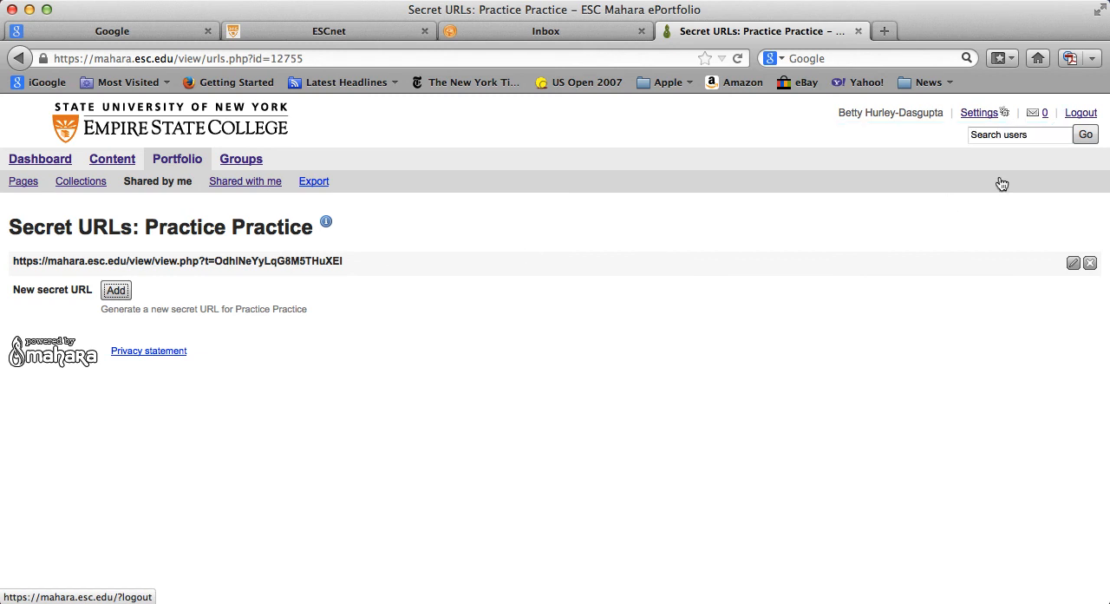
- Log out of the Mahara ePortfolio
{"action": "left_click", "coordinate": [1069, 114]}
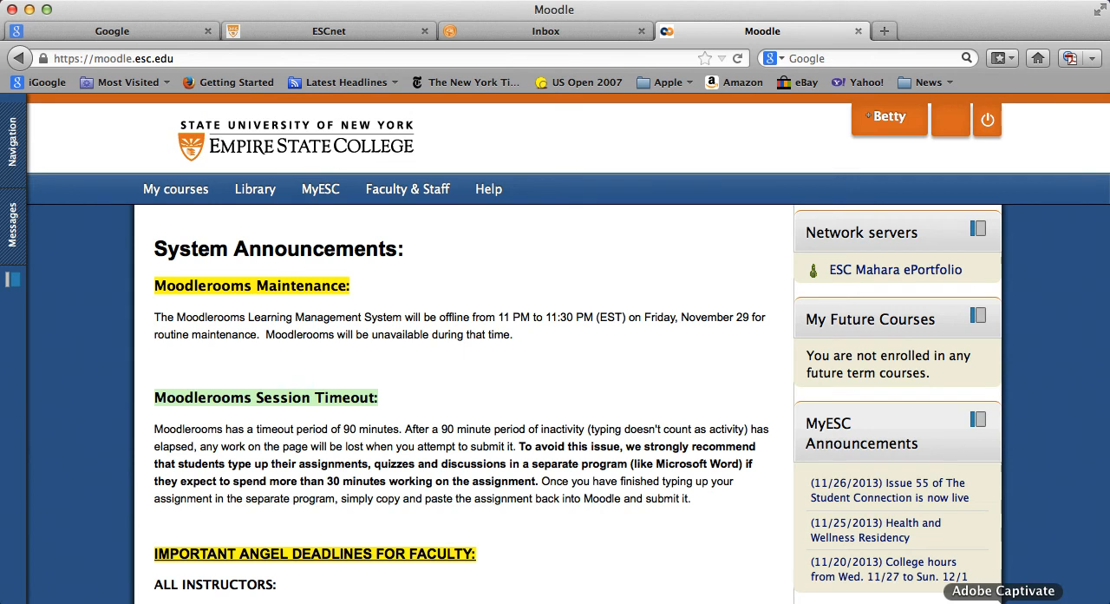